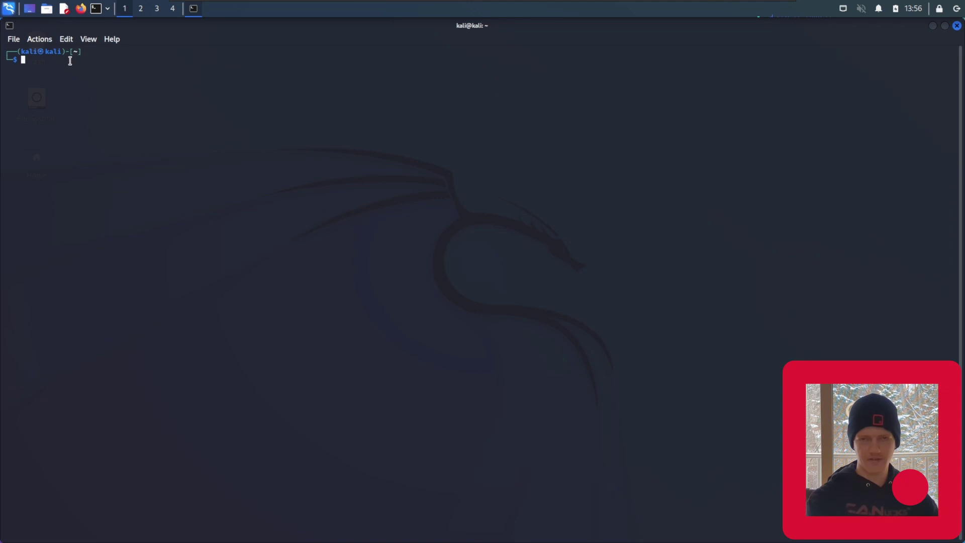
{"action": "type", "text": "cd ~"}
{"action": "key", "text": "Return"}
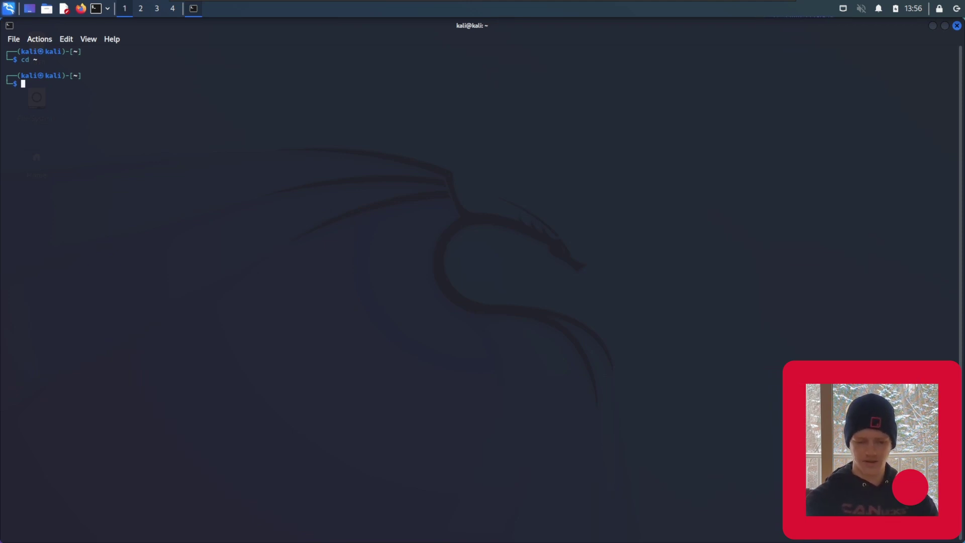
{"action": "type", "text": "git clone https://"}
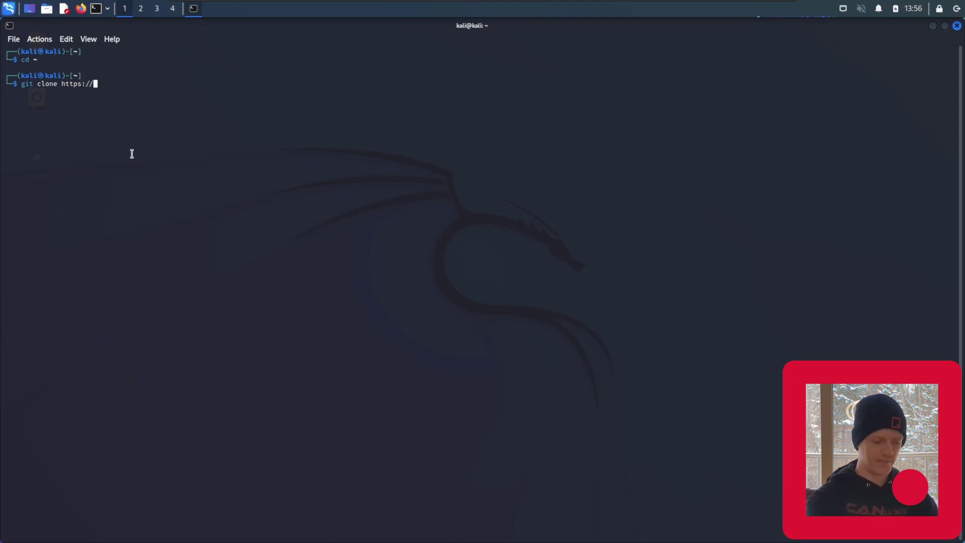
{"action": "type", "text": "github"}
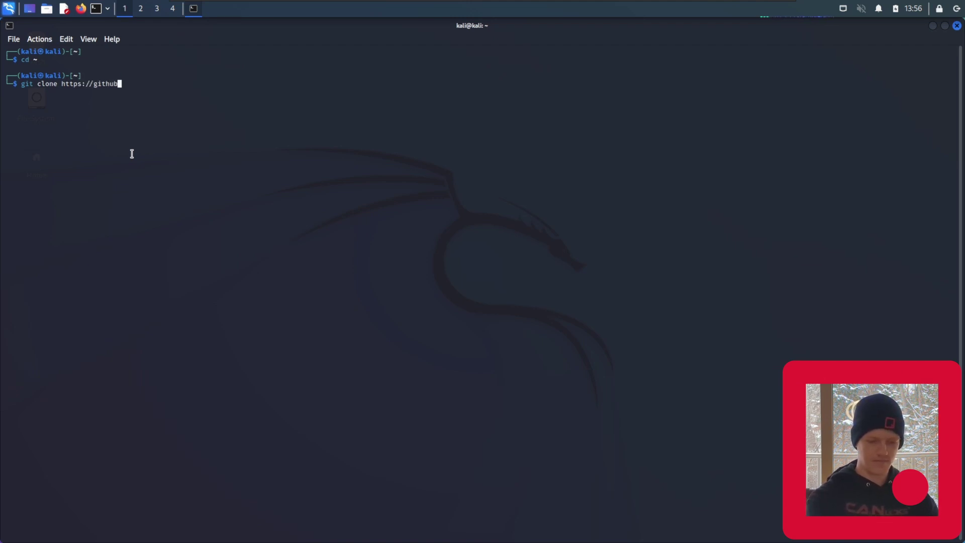
{"action": "type", "text": ".com/zombie"}
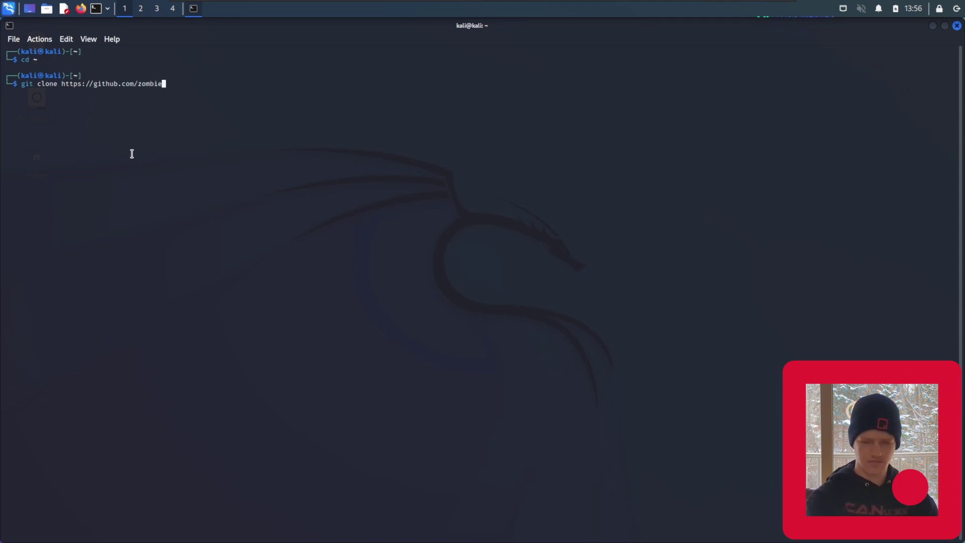
{"action": "type", "text": "Craig/"}
{"action": "type", "text": "ICS"}
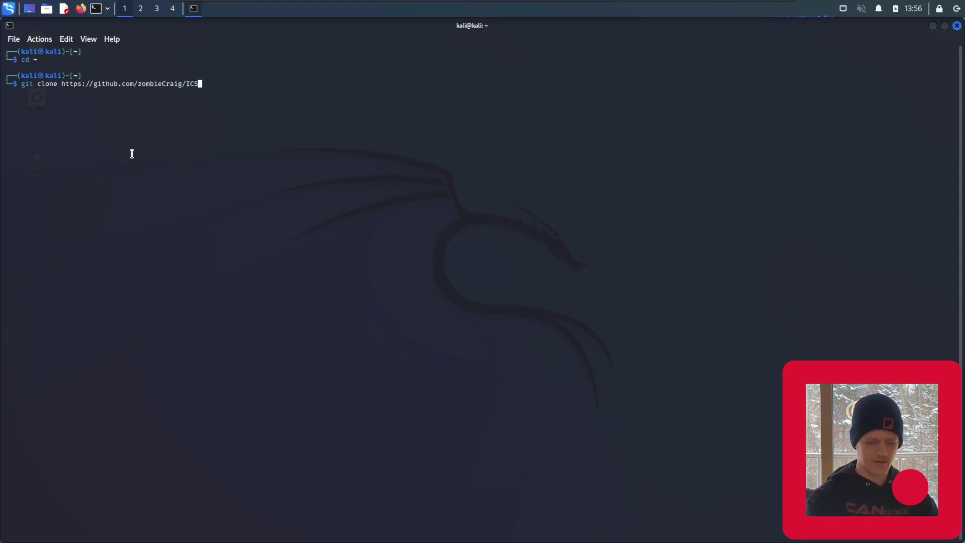
{"action": "type", "text": "im.git"}
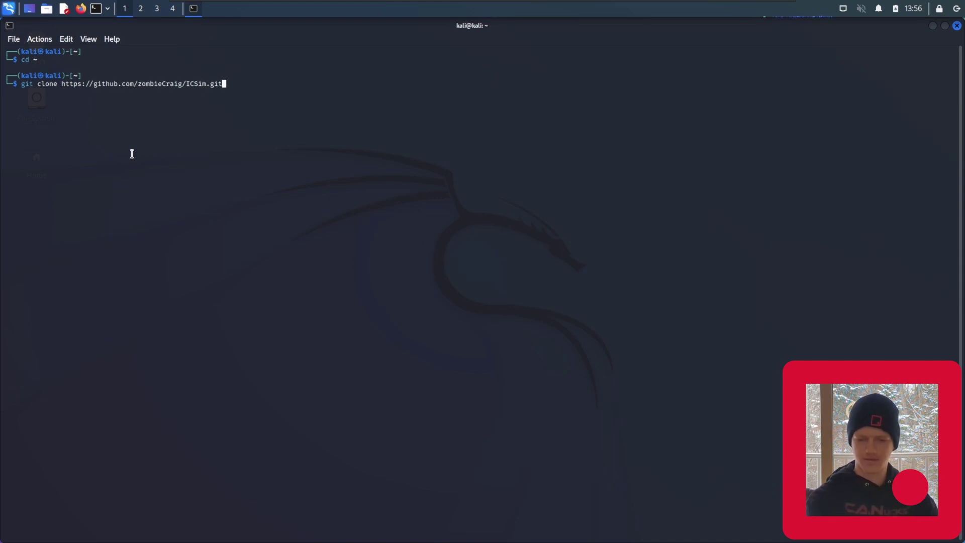
{"action": "key", "text": "Return"}
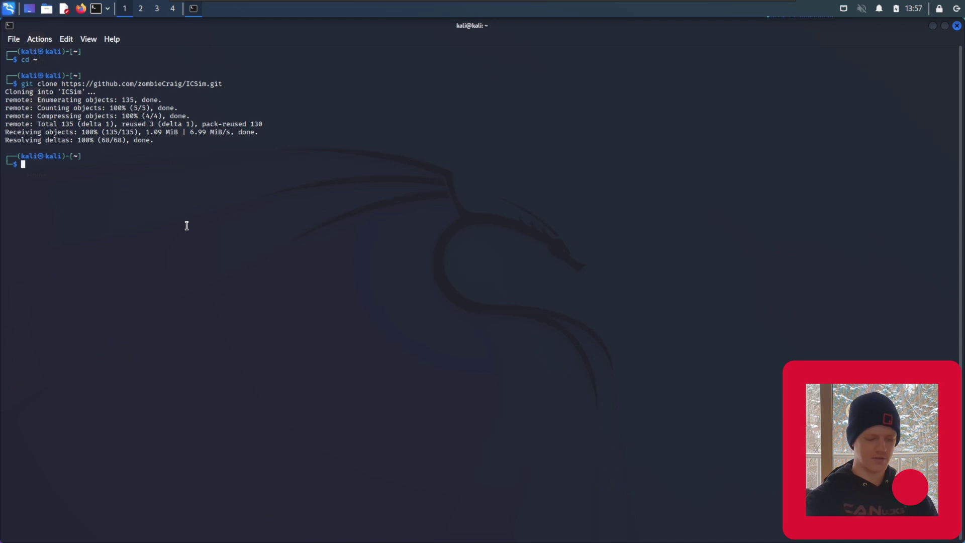
Run sudo apt-get install can-utils and enter the sudo password; it's already the newest version
{"action": "type", "text": "sudo a"}
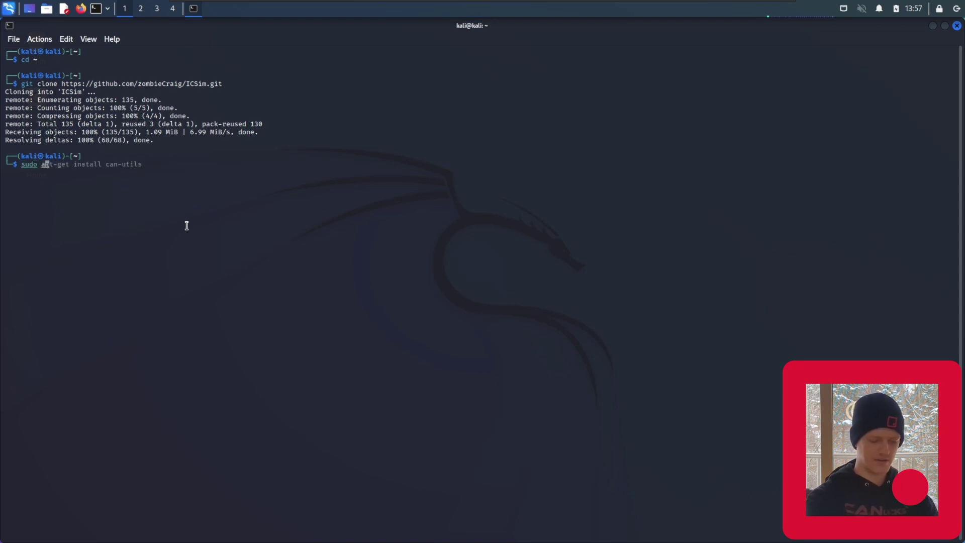
{"action": "type", "text": "pt-get "}
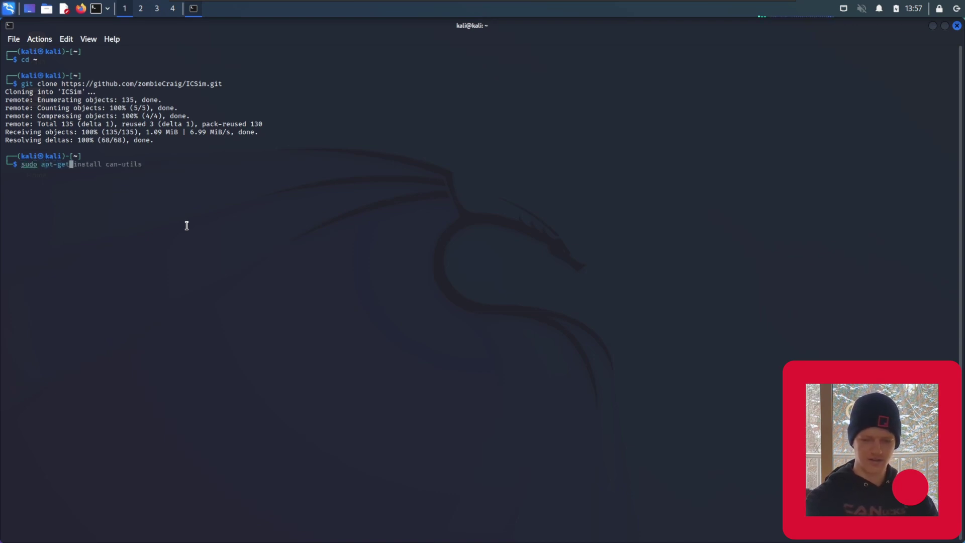
{"action": "type", "text": "install can"}
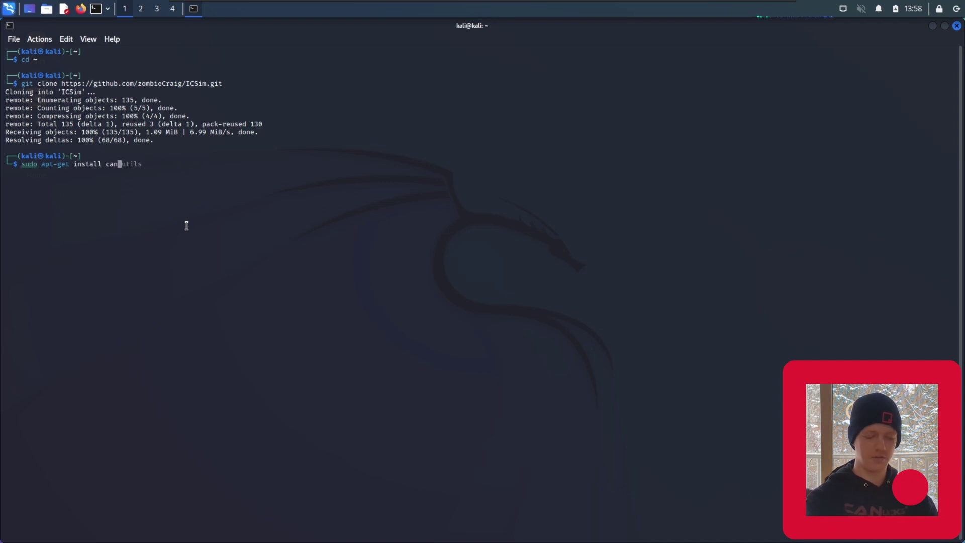
{"action": "type", "text": "-utils"}
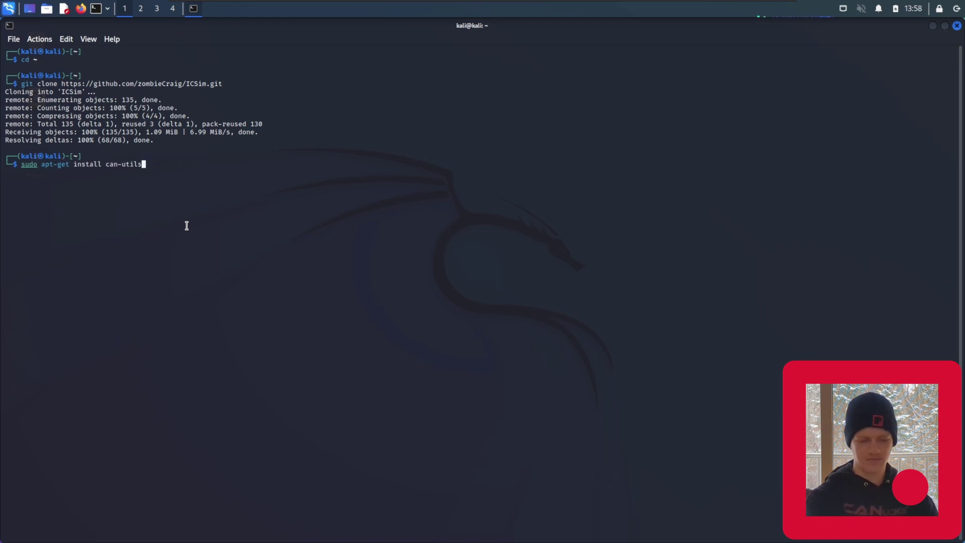
{"action": "key", "text": "Return"}
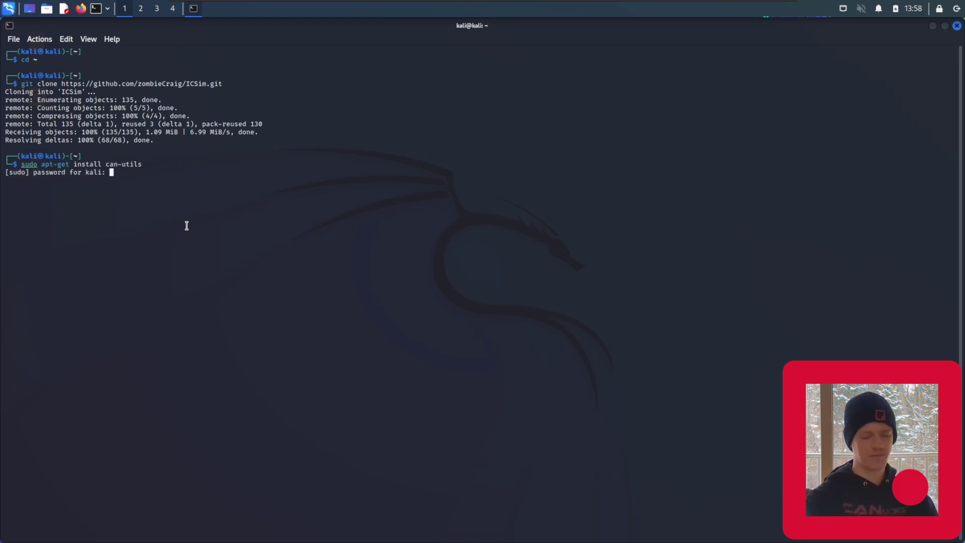
{"action": "key", "text": "Return"}
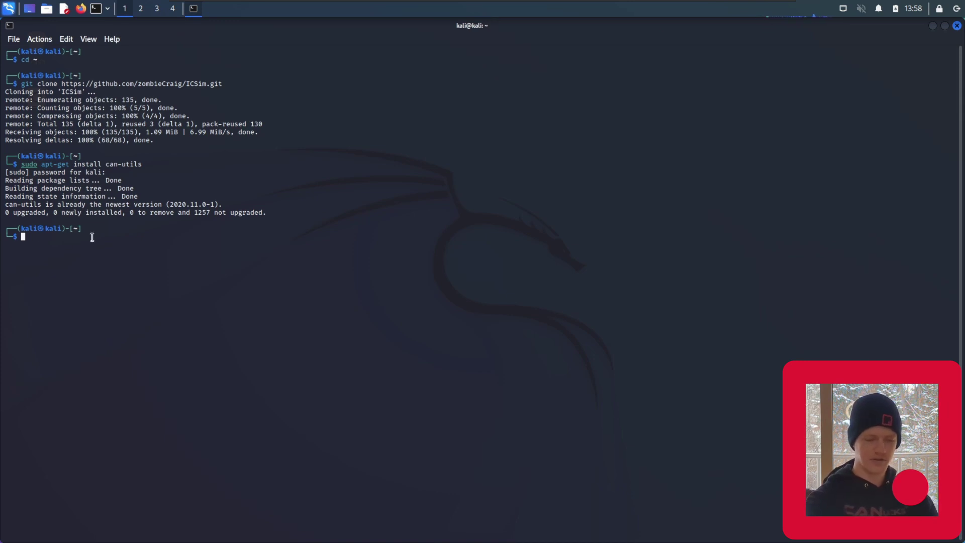
Install libsdl2-dev and libsdl2-image-dev with sudo apt-get, confirming with y
{"action": "type", "text": "sudo "}
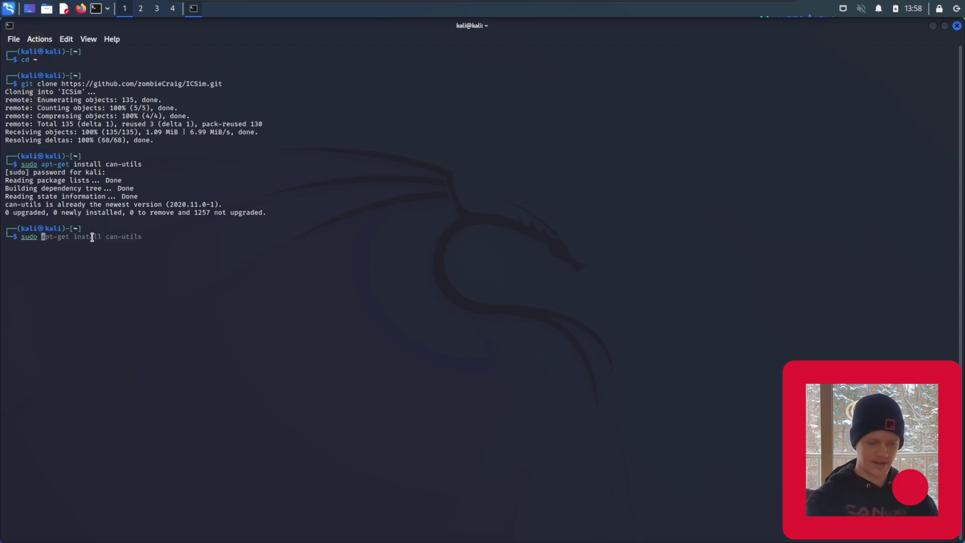
{"action": "type", "text": "apt-gett"}
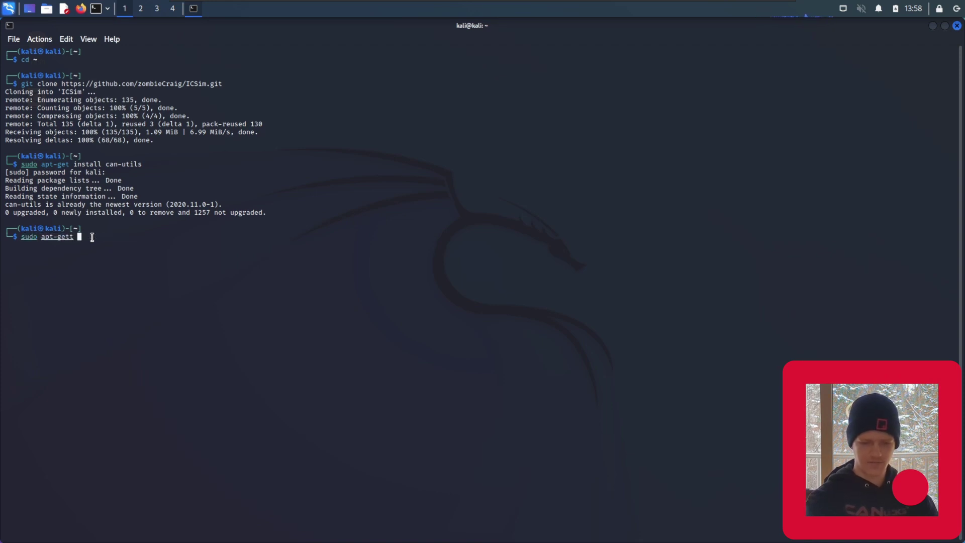
{"action": "key", "text": "BackSpace"}
{"action": "key", "text": "BackSpace"}
{"action": "type", "text": "install "}
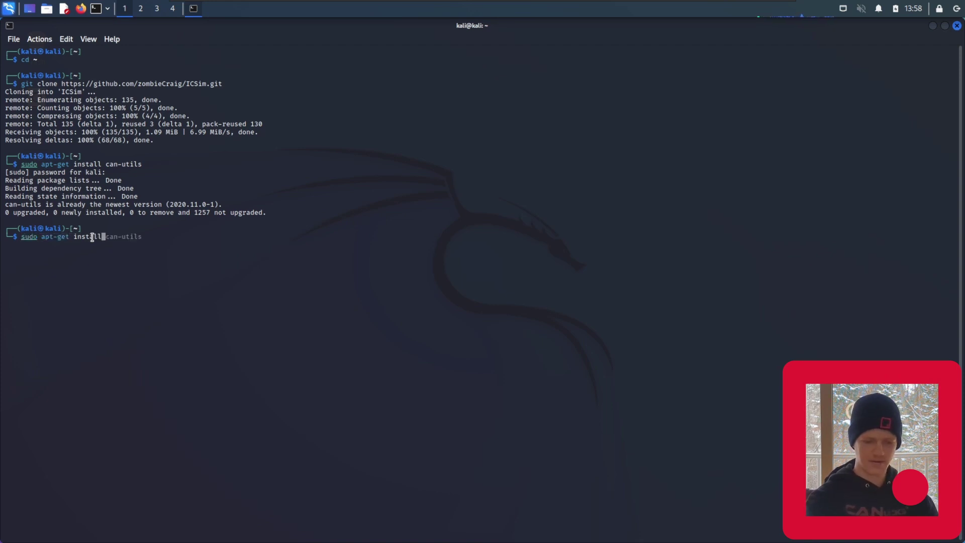
{"action": "type", "text": "libsd"}
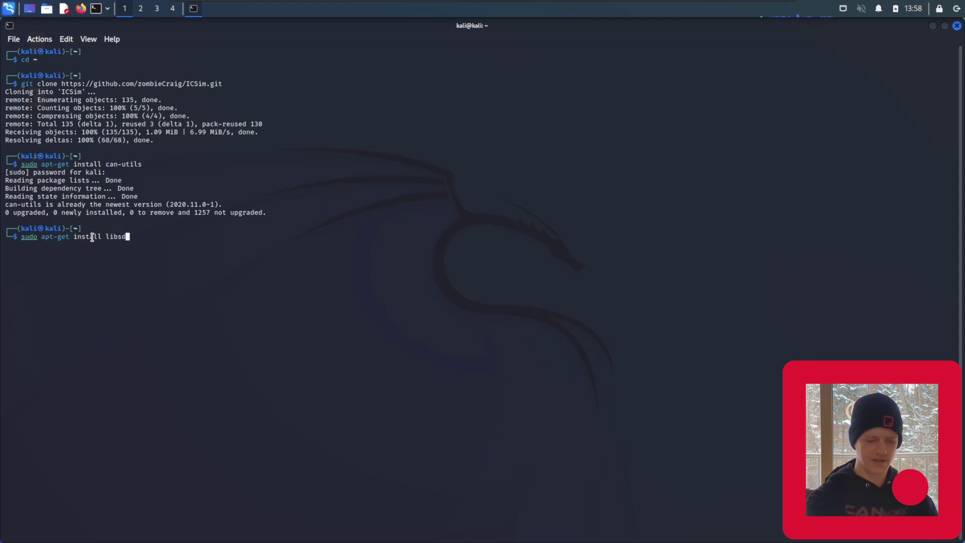
{"action": "type", "text": "l2-dev"}
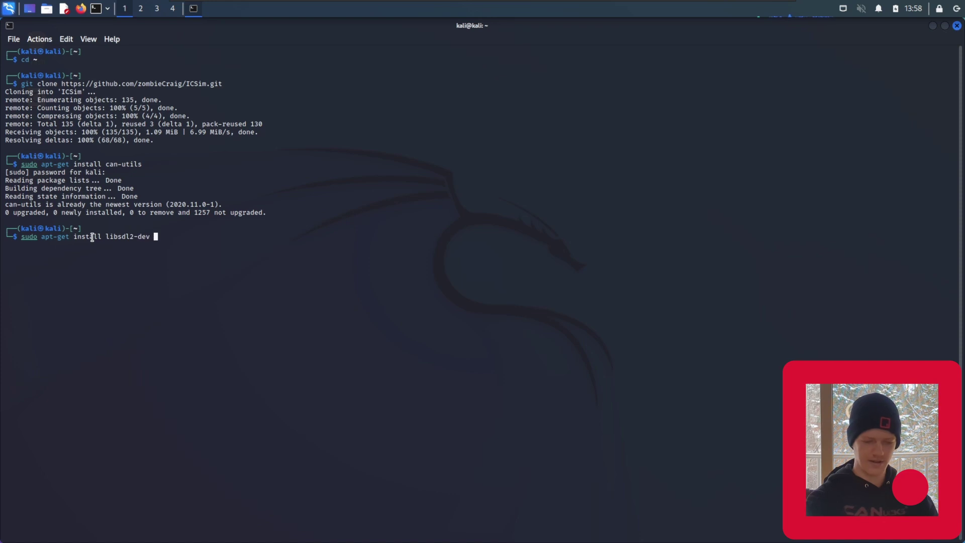
{"action": "type", "text": " libsdl"}
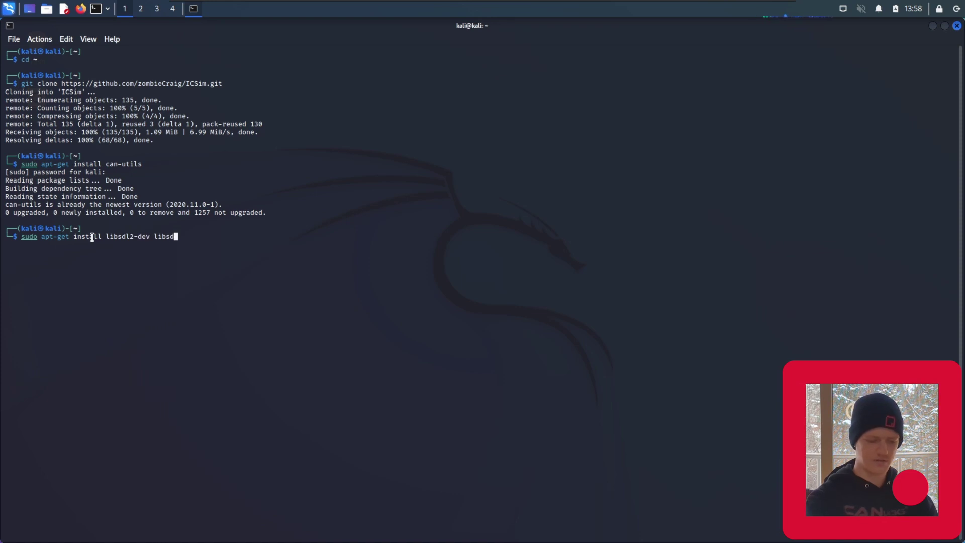
{"action": "type", "text": "2-"}
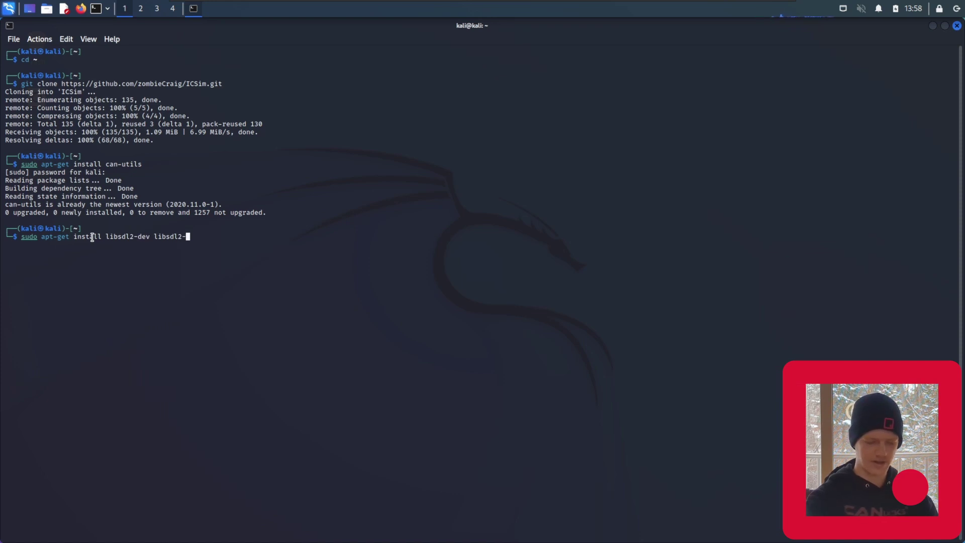
{"action": "type", "text": "image-dev"}
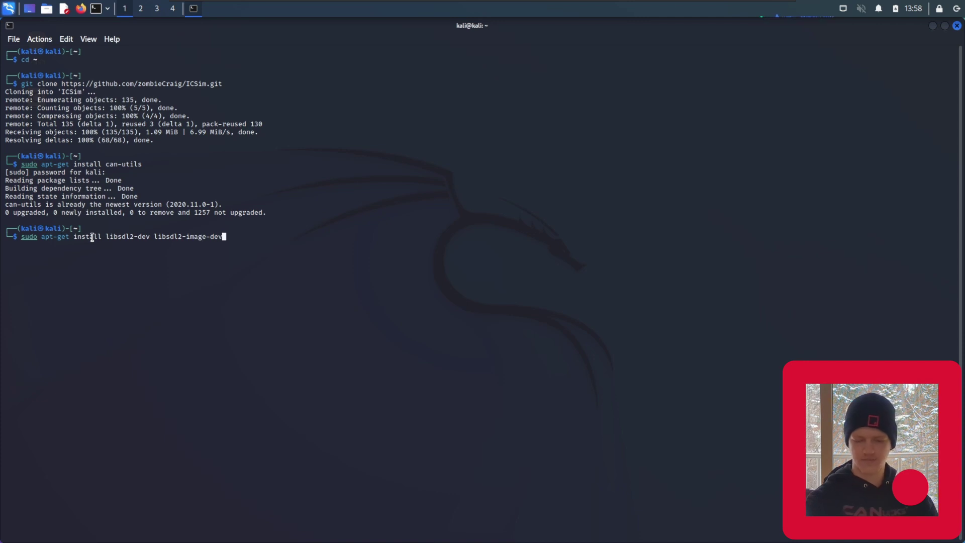
{"action": "key", "text": "Return"}
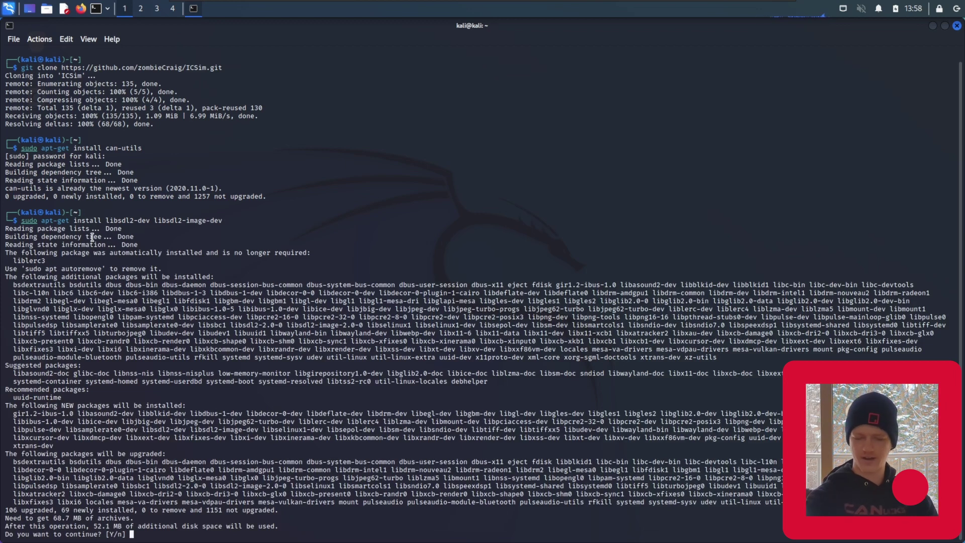
{"action": "type", "text": "y"}
{"action": "key", "text": "Return"}
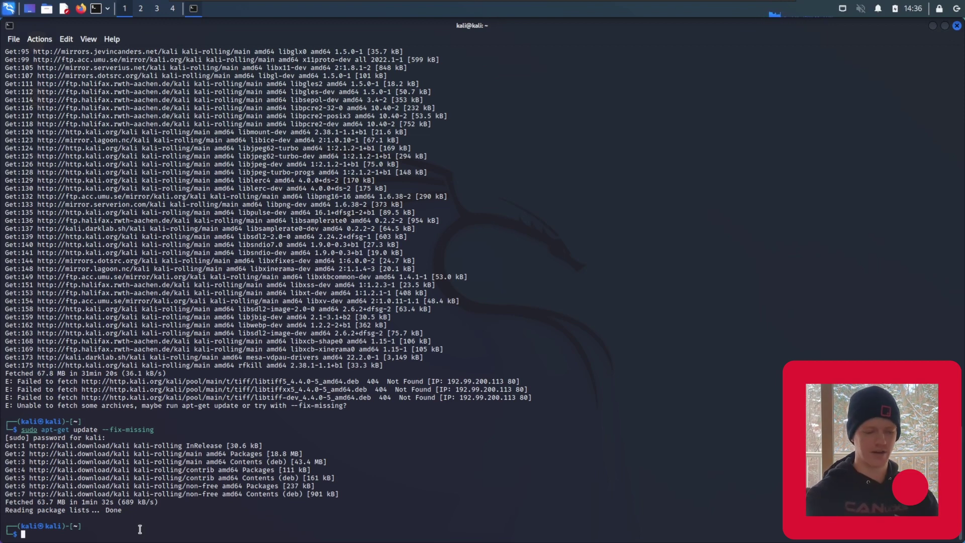
Load the can kernel module with sudo modprobe can, fixing the 'modprove' typo
{"action": "type", "text": "sudo "}
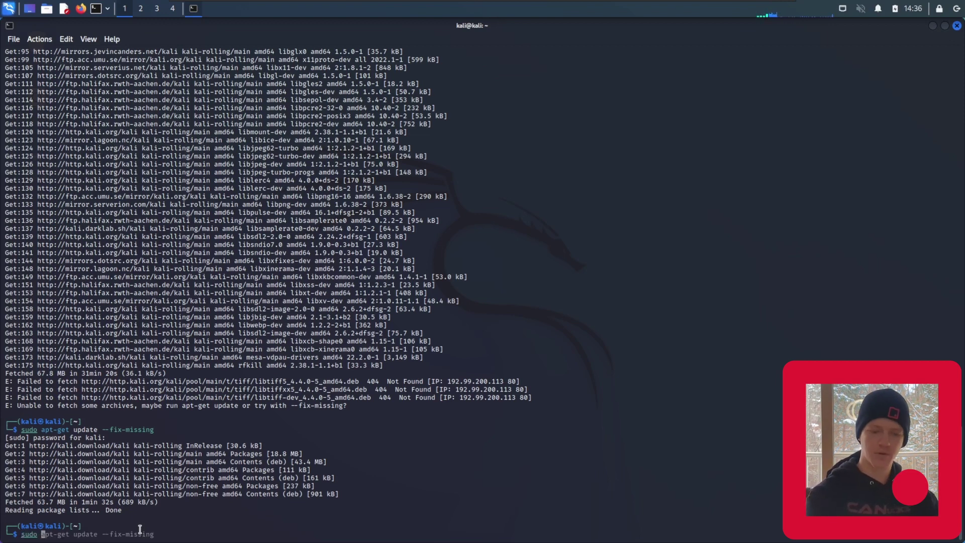
{"action": "type", "text": "modprove"}
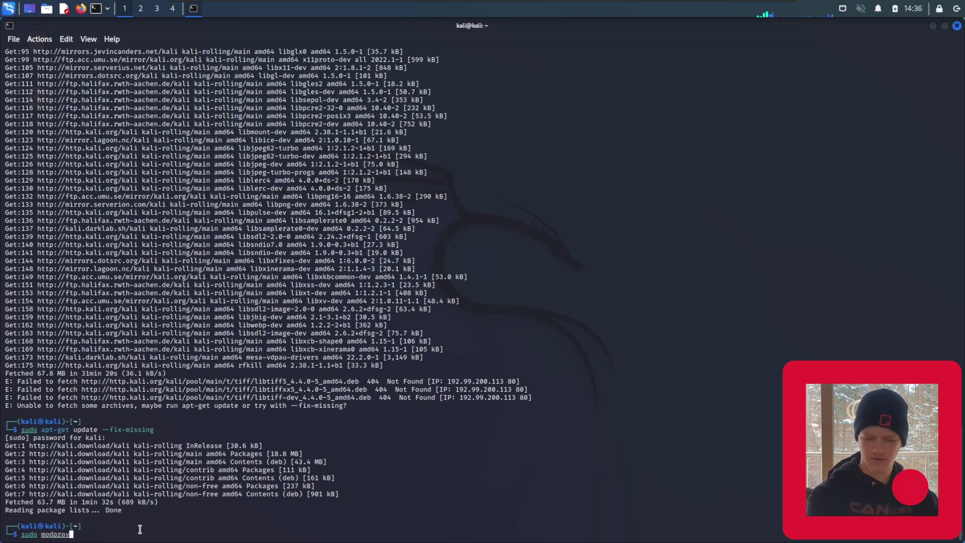
{"action": "key", "text": "BackSpace"}
{"action": "key", "text": "BackSpace"}
{"action": "type", "text": "be can"}
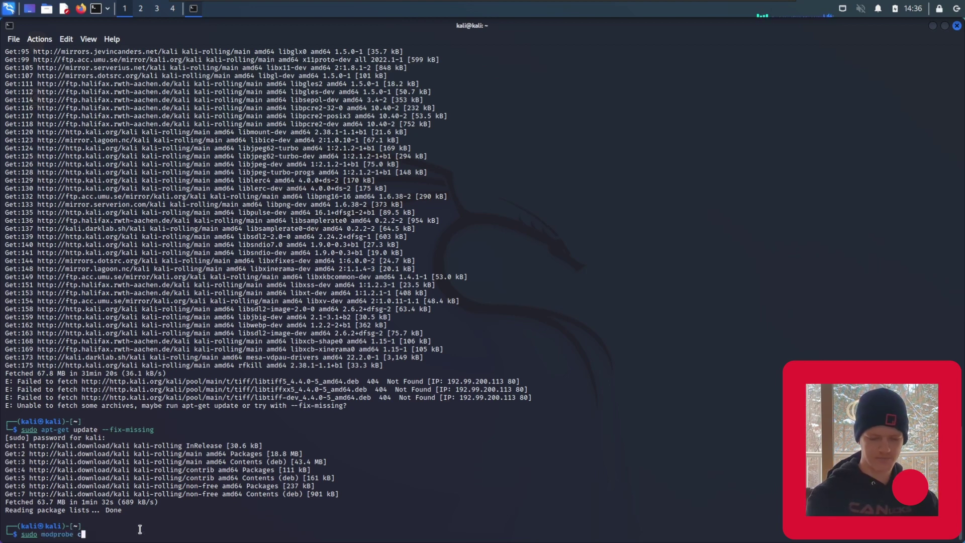
{"action": "key", "text": "Return"}
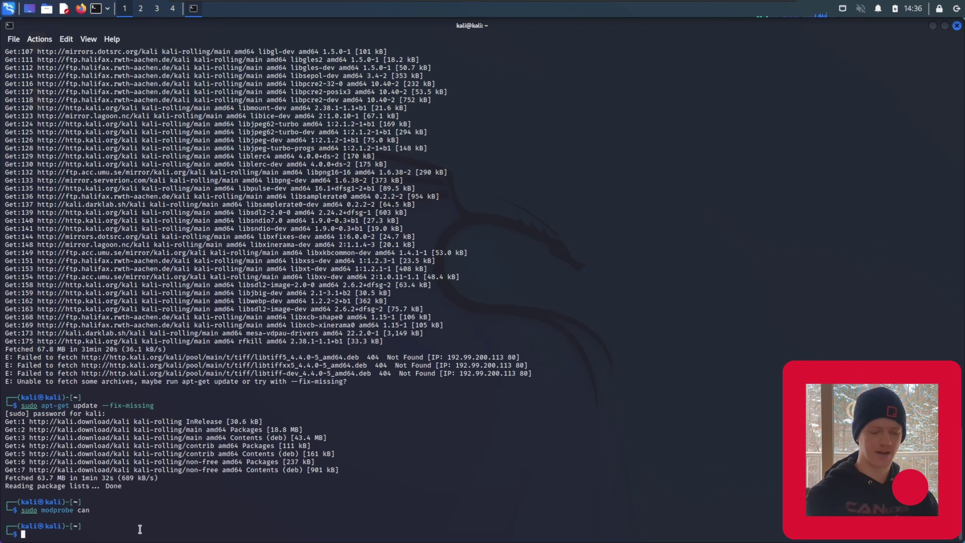
Correct the misspelled command and run sudo modprobe vcan
{"action": "type", "text": "sudo modpro"}
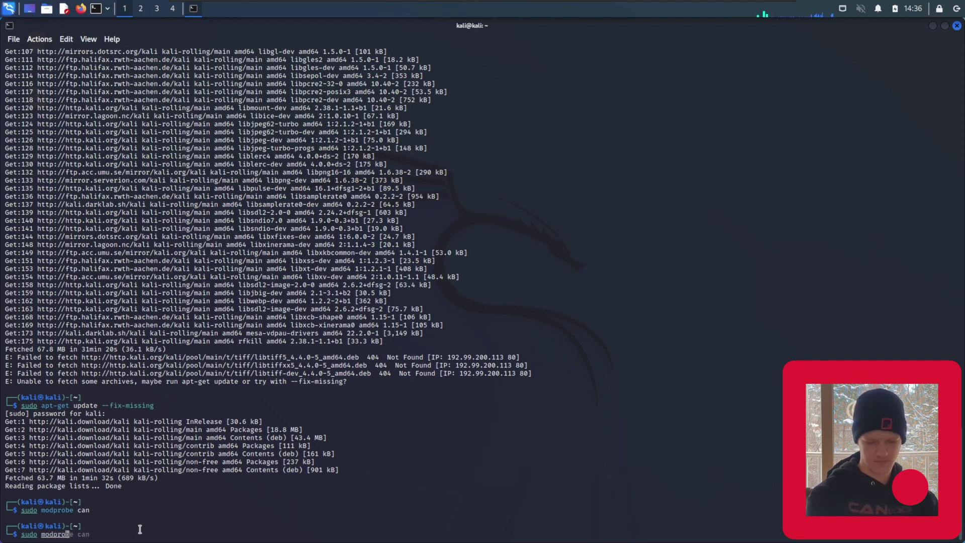
{"action": "type", "text": "ve vcan"}
{"action": "key", "text": "Left"}
{"action": "key", "text": "Left"}
{"action": "key", "text": "Left"}
{"action": "key", "text": "Left"}
{"action": "key", "text": "Left"}
{"action": "type", "text": "be"}
{"action": "key", "text": "BackSpace"}
{"action": "key", "text": "BackSpace"}
{"action": "key", "text": "BackSpace"}
{"action": "type", "text": "b"}
{"action": "key", "text": "Return"}
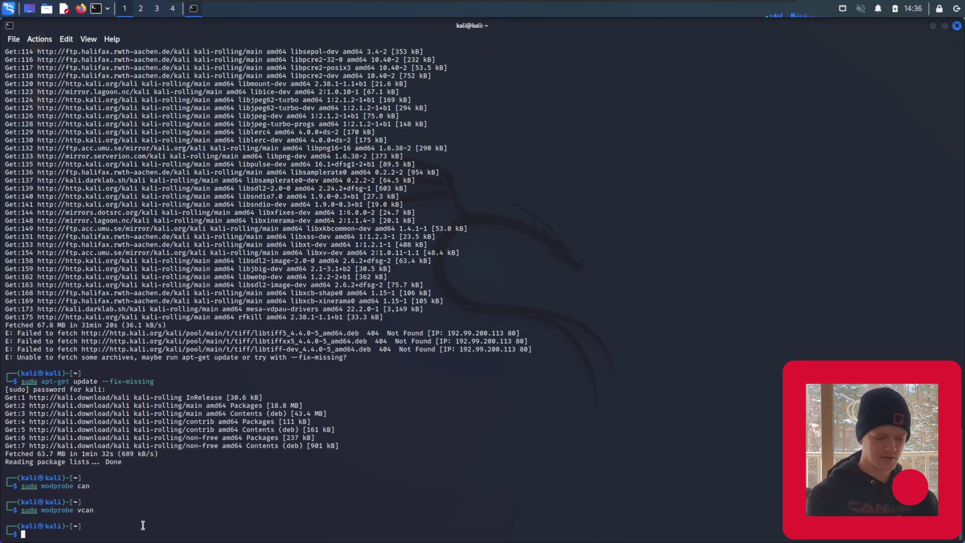
Create vcan0 with 'sudo ip link add dev vcan0 type vcan' and bring it up with 'sudo ip link set up vcan0'
{"action": "type", "text": "sudo ip lin"}
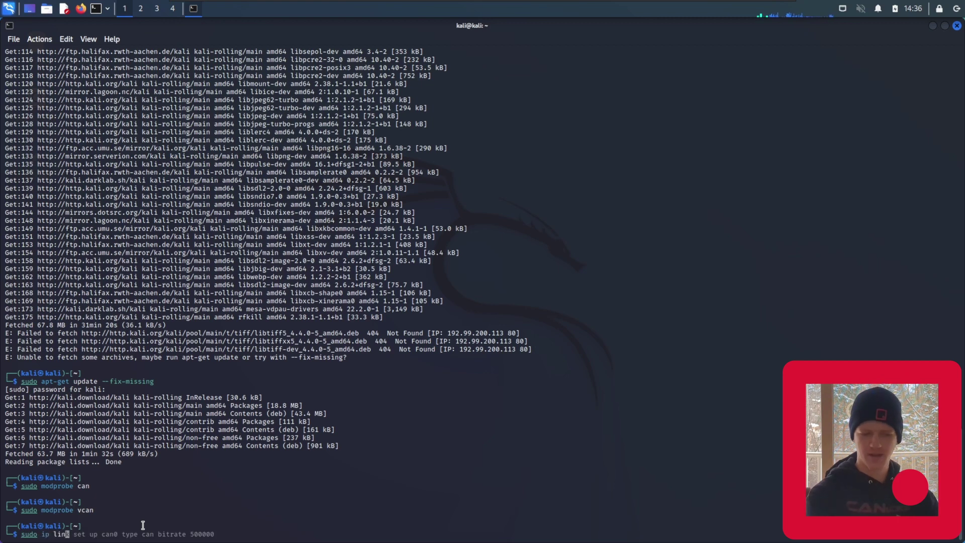
{"action": "type", "text": "k add d"}
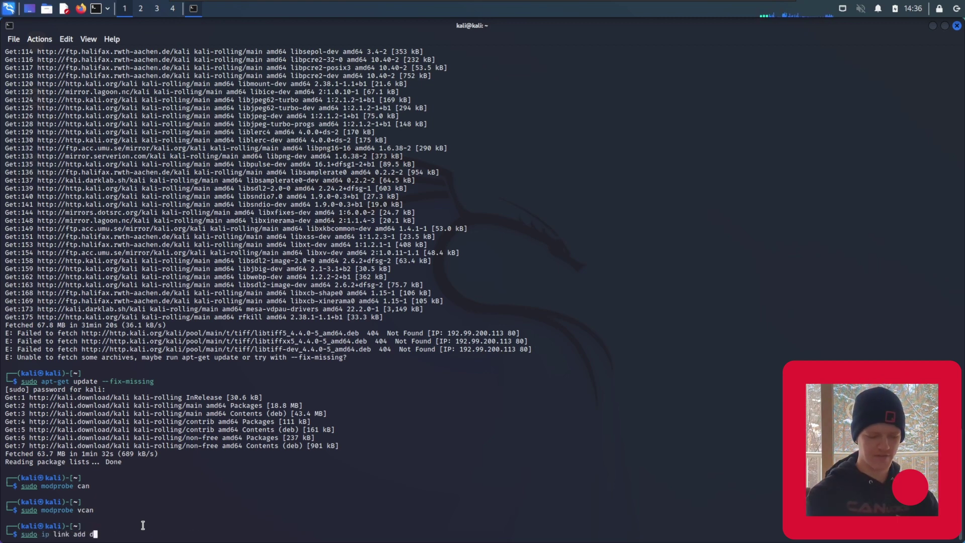
{"action": "type", "text": "ev vcan0 "}
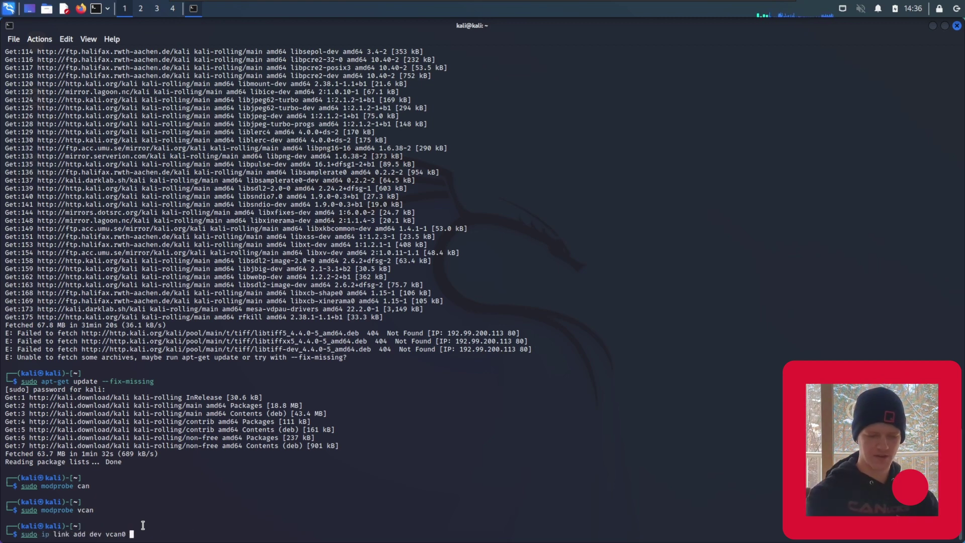
{"action": "type", "text": "type vcan"}
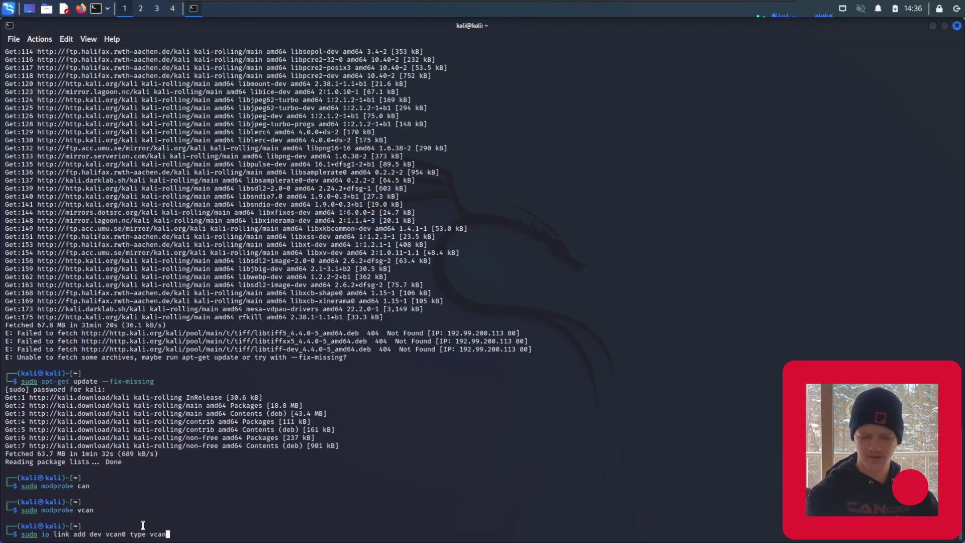
{"action": "key", "text": "Return"}
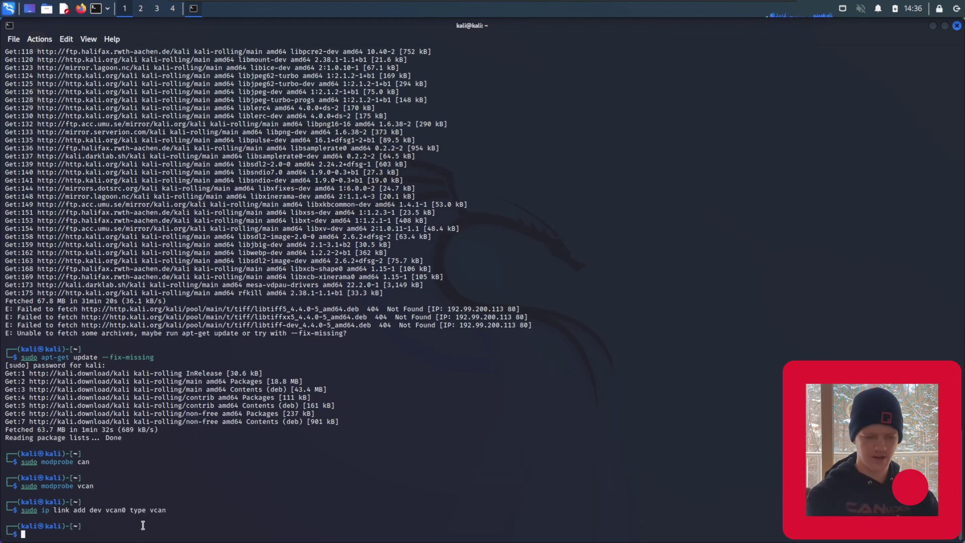
{"action": "type", "text": "sudo ip l"}
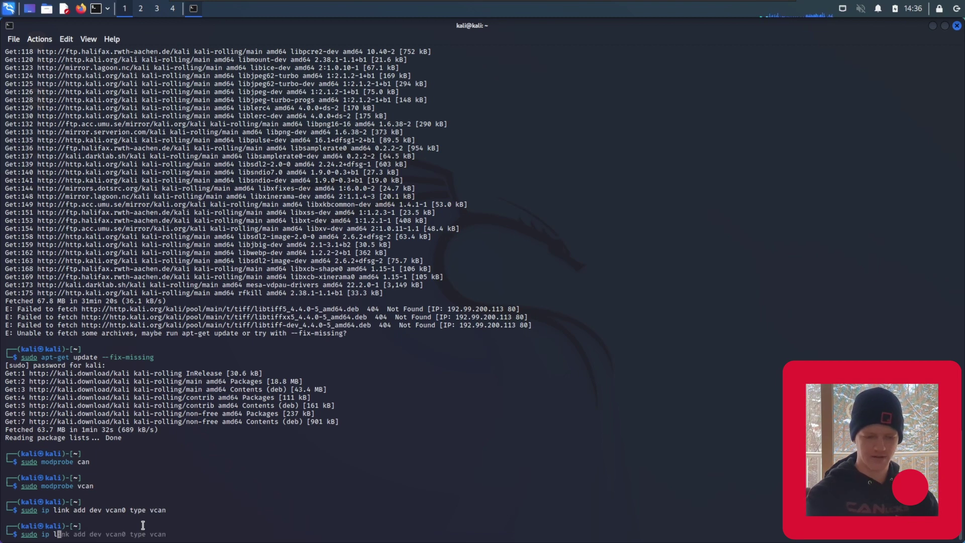
{"action": "type", "text": "ink set up"}
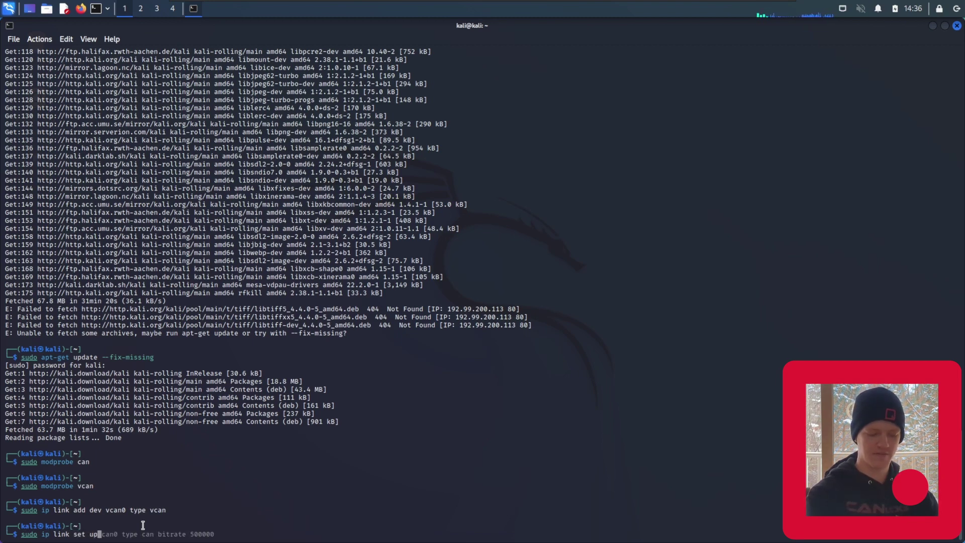
{"action": "type", "text": " vcan0"}
{"action": "key", "text": "Return"}
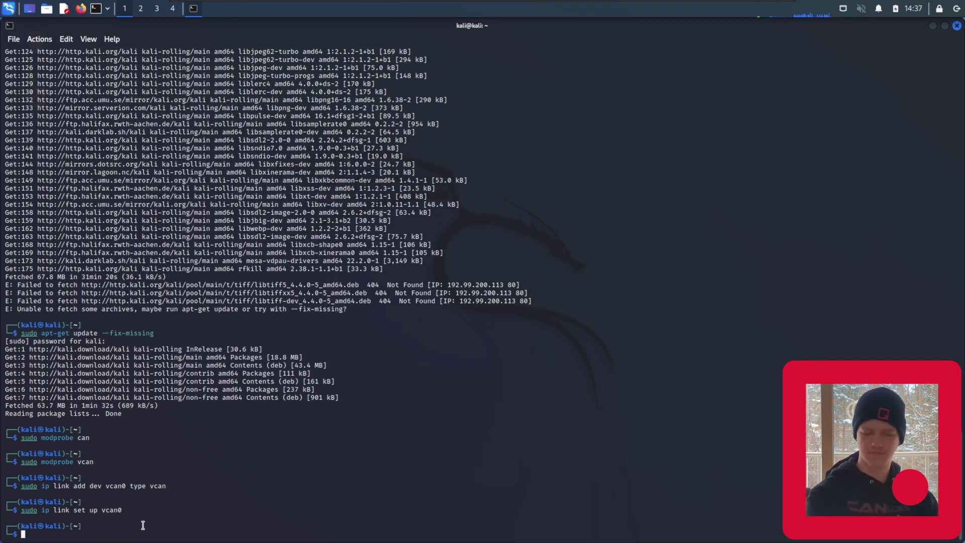
Confirm vcan0 with ip a and list the home directory
{"action": "type", "text": "ip a"}
{"action": "key", "text": "Return"}
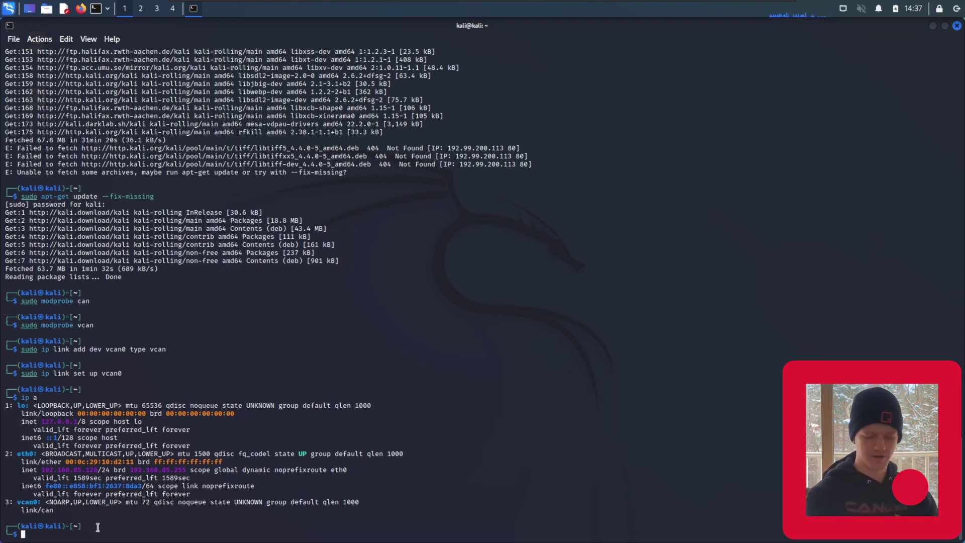
{"action": "type", "text": "ls"}
{"action": "key", "text": "Return"}
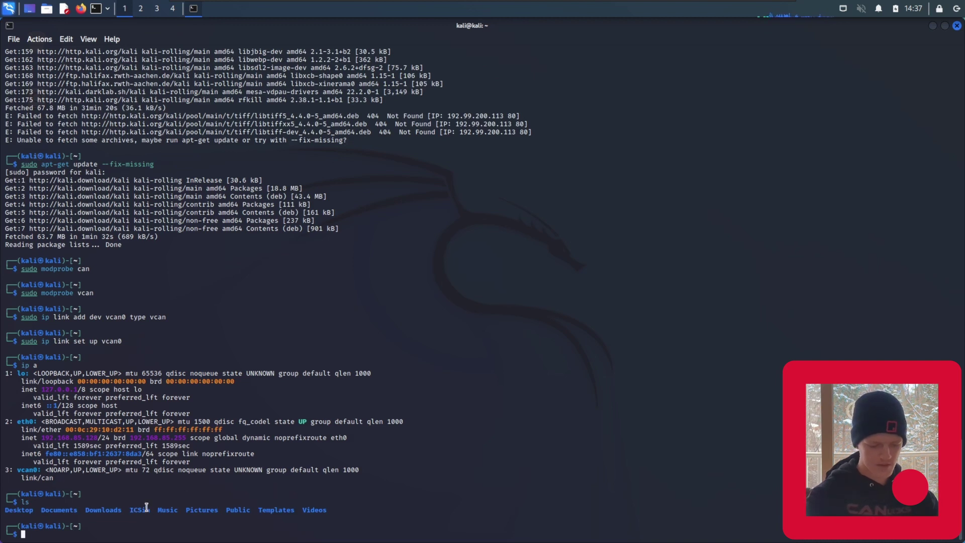
Change into the ICSim folder and list its source files
{"action": "type", "text": "cd "}
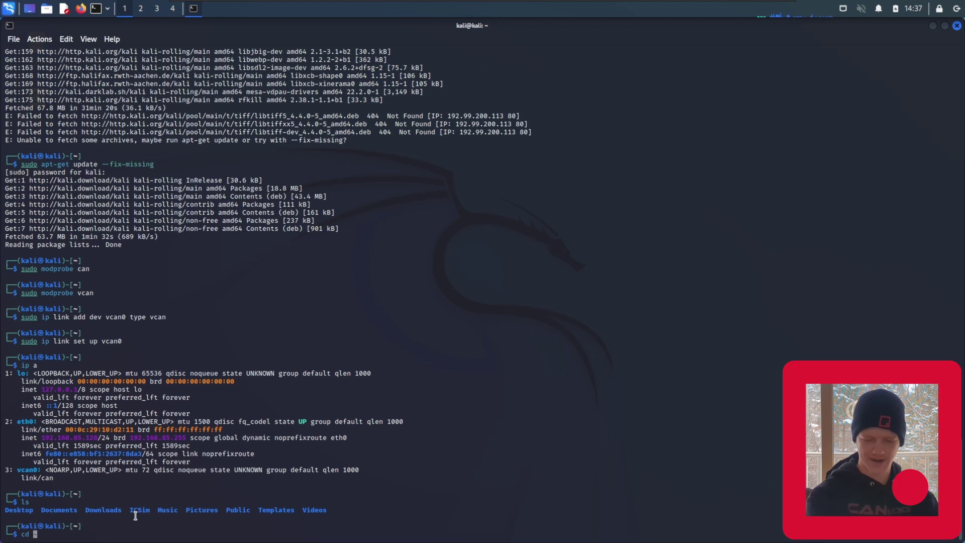
{"action": "type", "text": "ICS"}
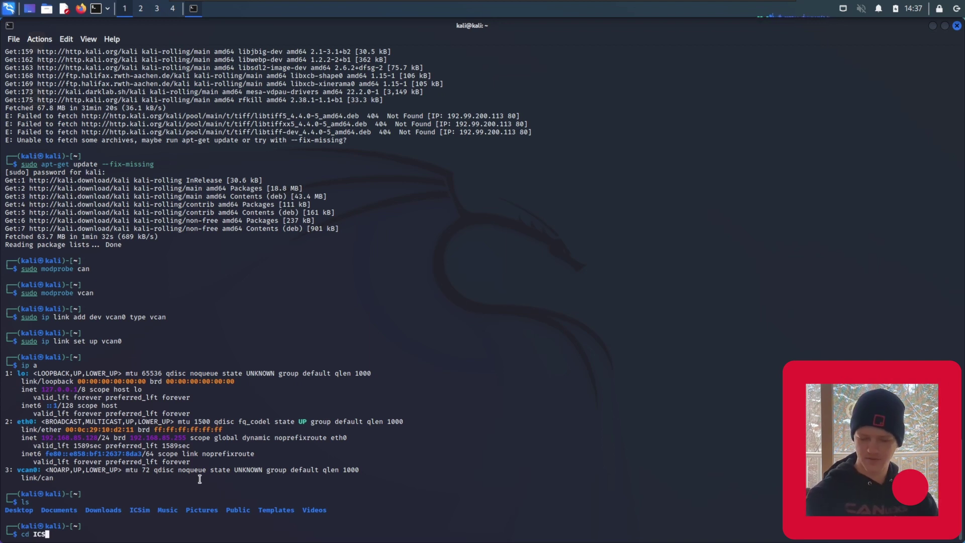
{"action": "key", "text": "Tab"}
{"action": "key", "text": "Return"}
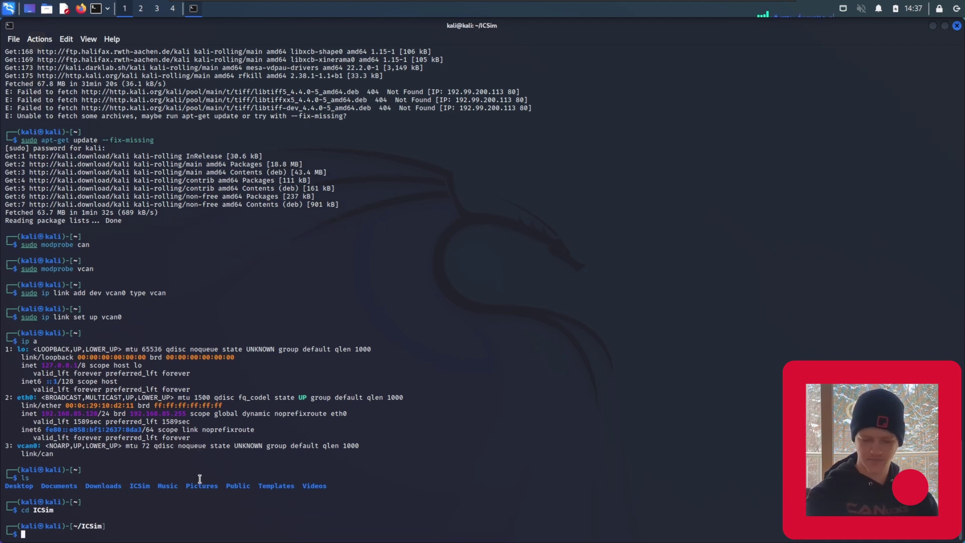
{"action": "type", "text": "ls"}
{"action": "key", "text": "Return"}
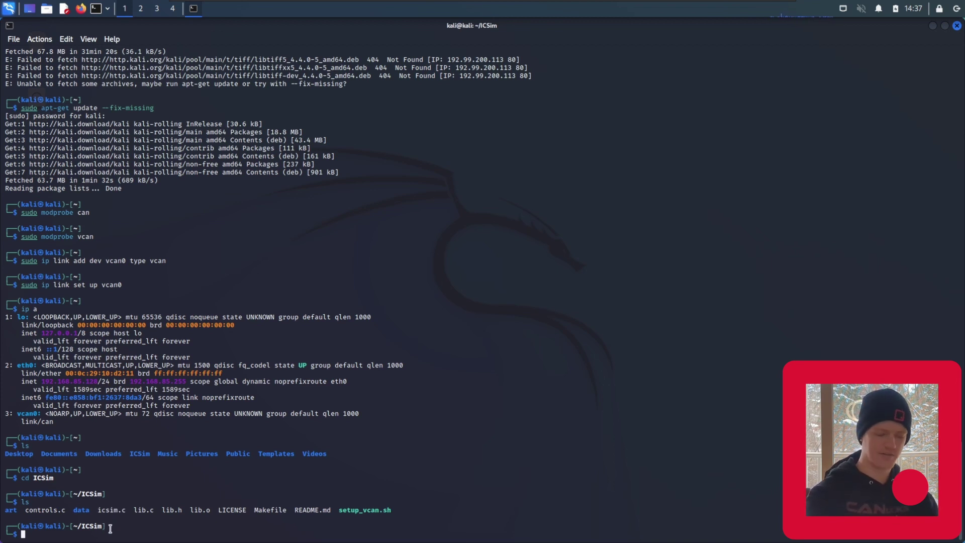
Run make all, which fails on missing SDL2/SDL.h, then update and upgrade packages, answering y
{"action": "type", "text": "make all"}
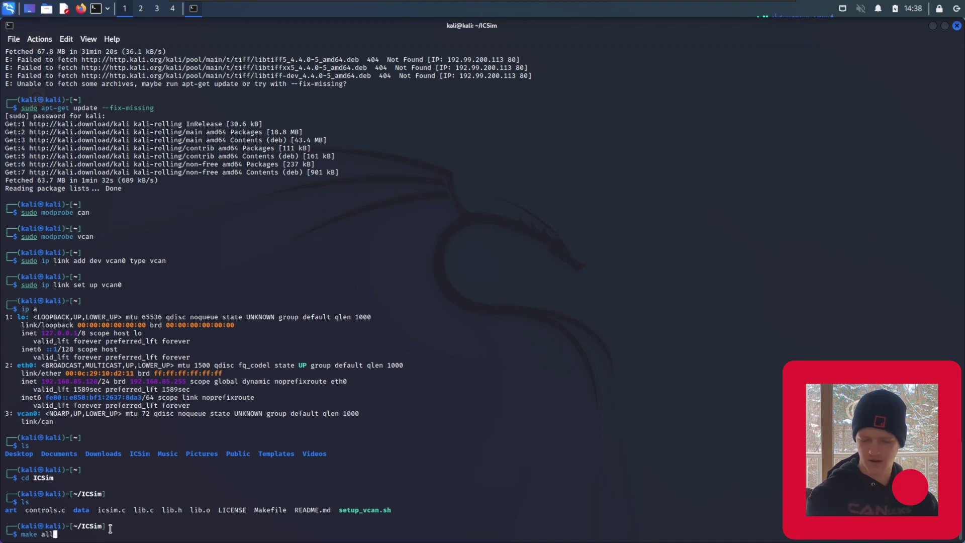
{"action": "key", "text": "Return"}
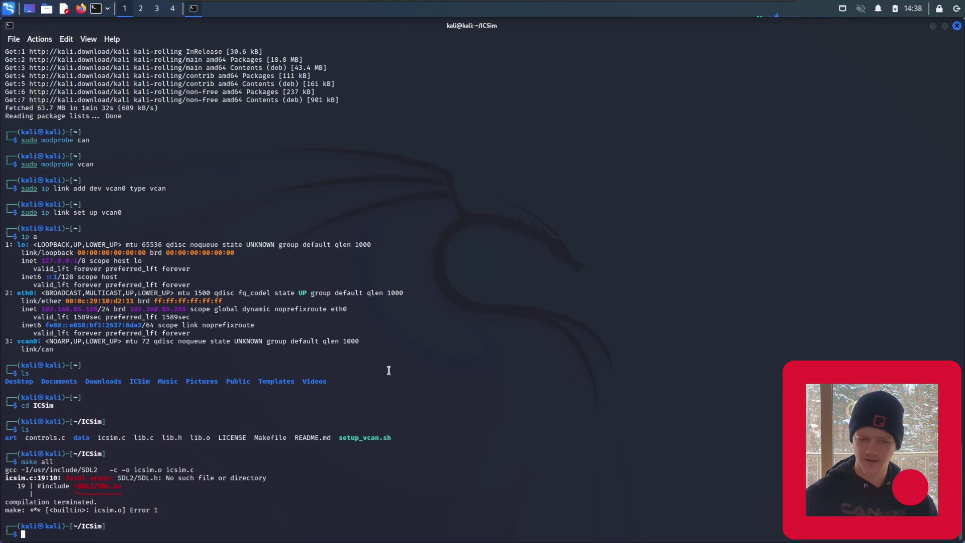
{"action": "type", "text": "sudo apt-get"}
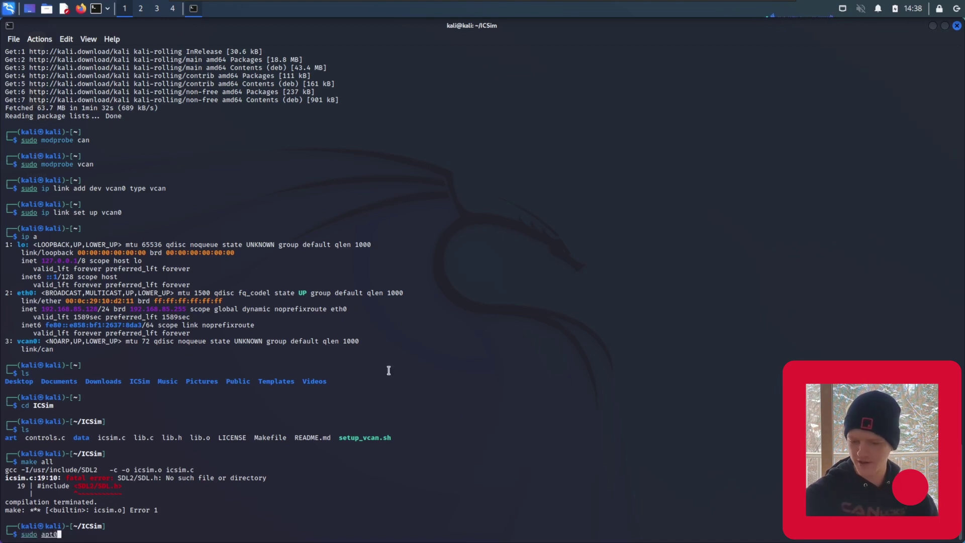
{"action": "key", "text": "BackSpace"}
{"action": "key", "text": "BackSpace"}
{"action": "key", "text": "BackSpace"}
{"action": "key", "text": "BackSpace"}
{"action": "type", "text": "-get update"}
{"action": "key", "text": "Return"}
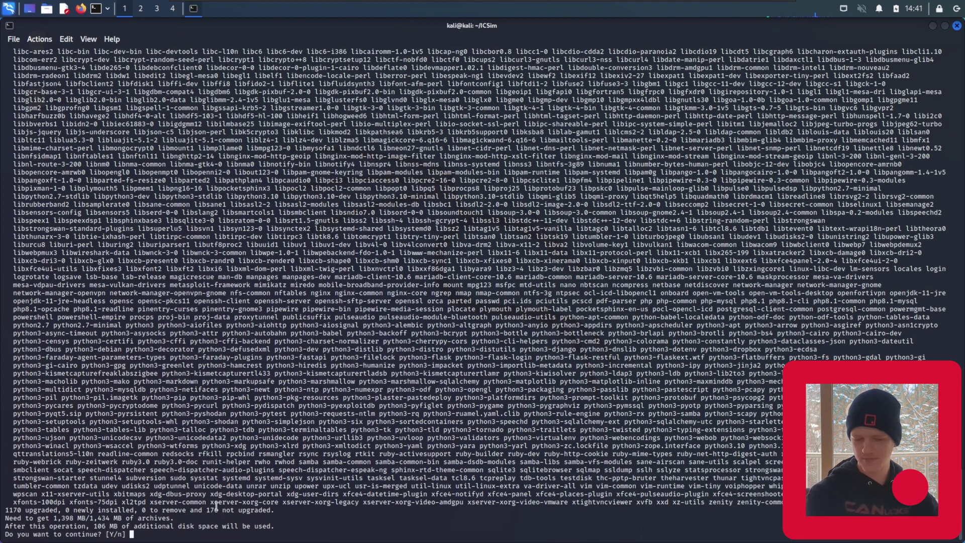
{"action": "type", "text": "y"}
{"action": "key", "text": "Return"}
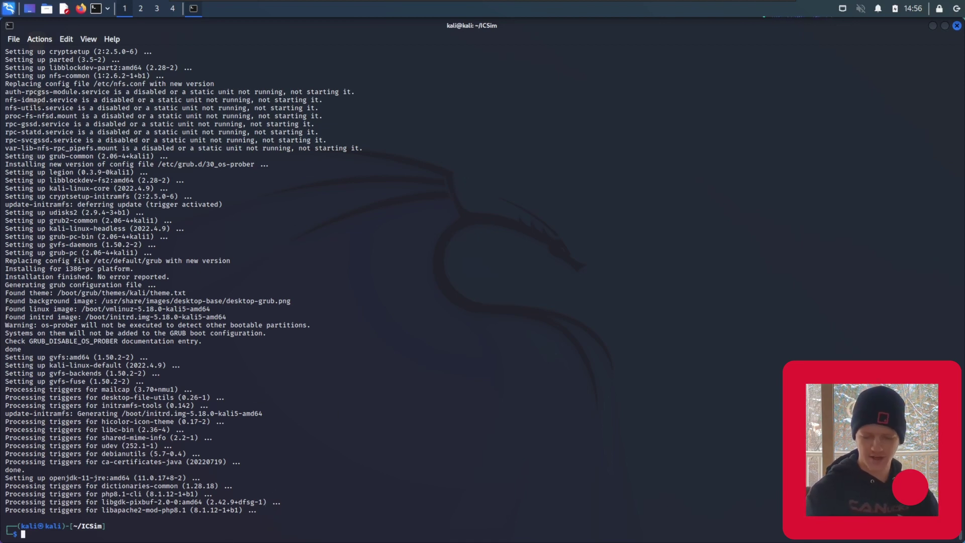
Rerun make all, then install libsdl2-dev and libsdl2-image-dev, confirming with y
{"action": "type", "text": "make all"}
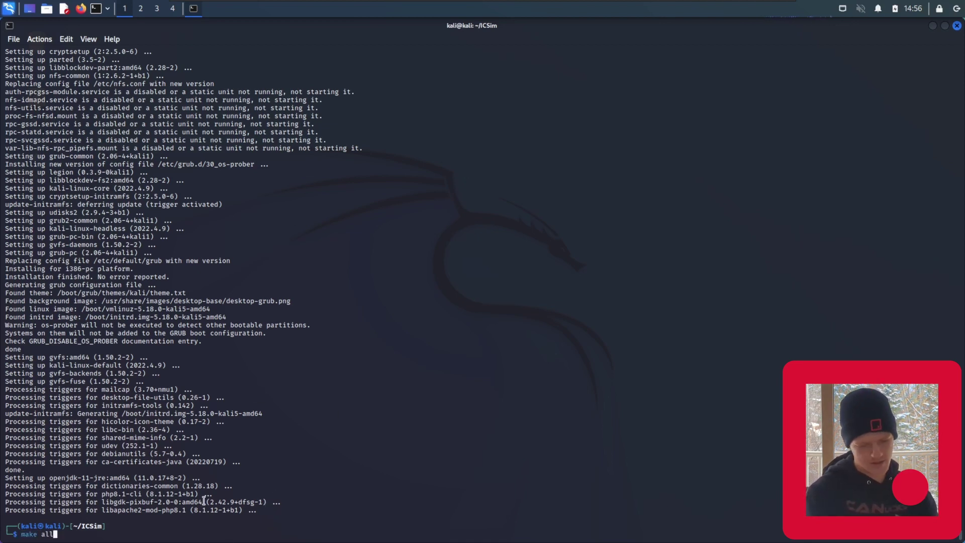
{"action": "key", "text": "Return"}
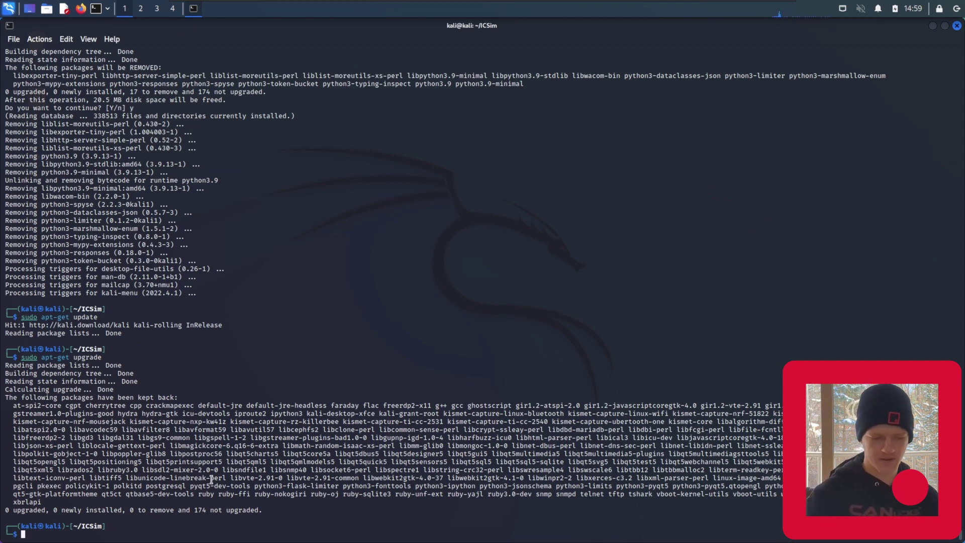
{"action": "type", "text": "sudo apt"}
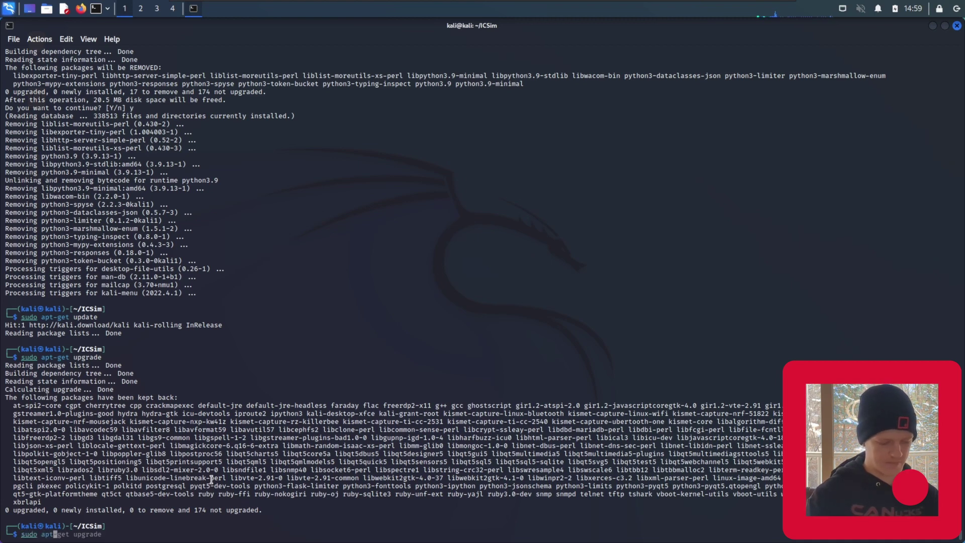
{"action": "type", "text": "-get install libsdl2-dev"}
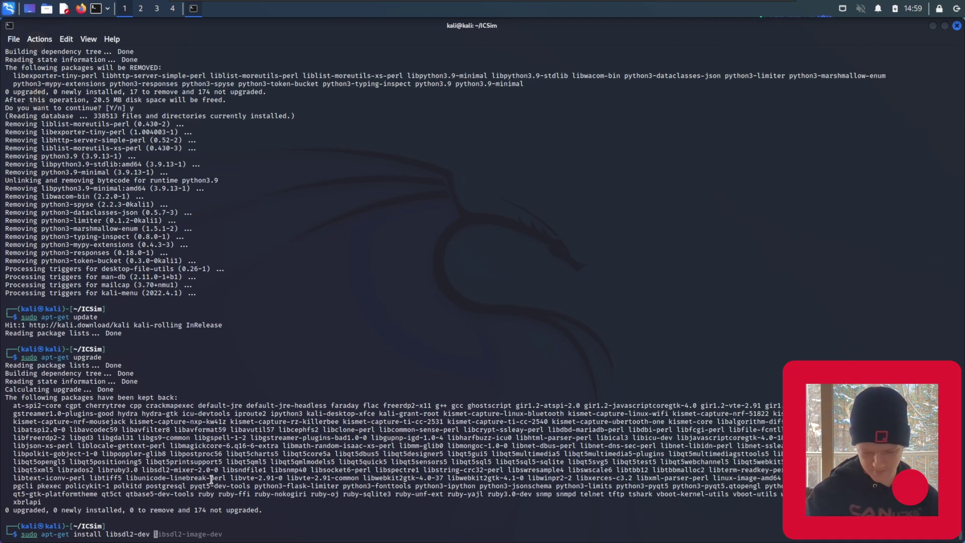
{"action": "type", "text": " libsd"}
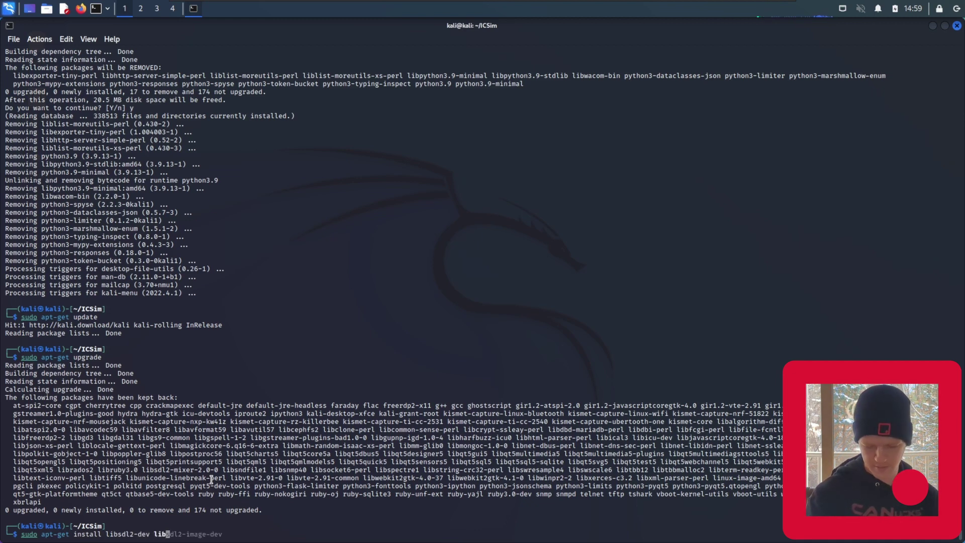
{"action": "type", "text": "l2-image-dev"}
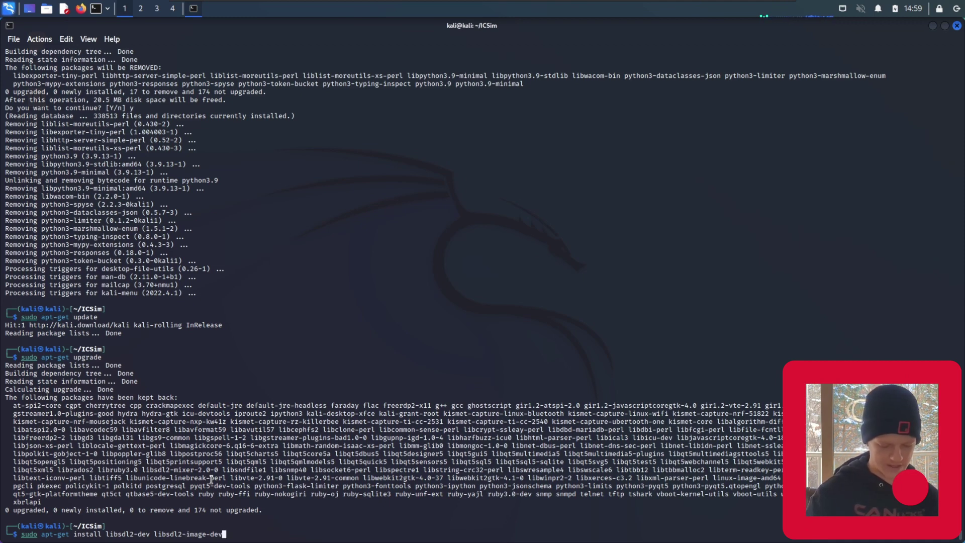
{"action": "key", "text": "Return"}
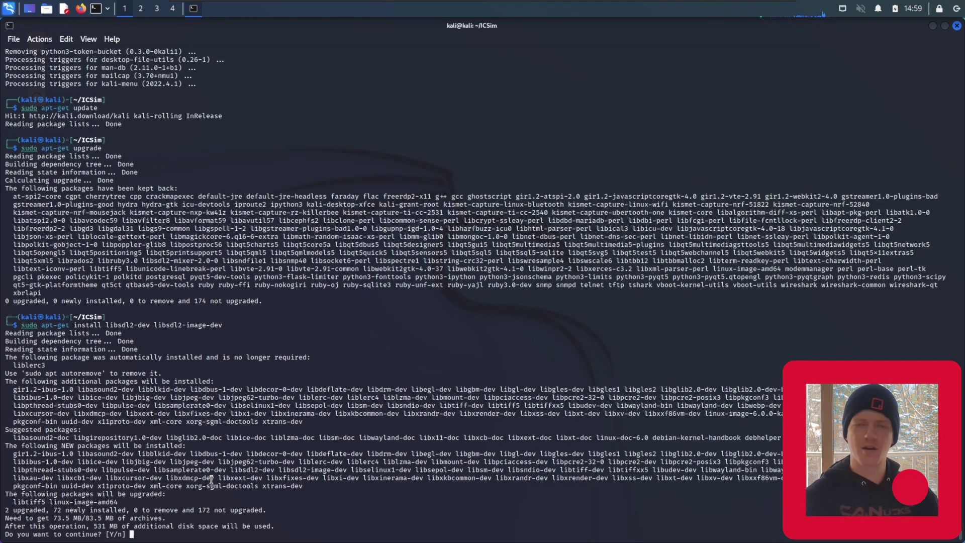
{"action": "type", "text": "y"}
{"action": "key", "text": "Return"}
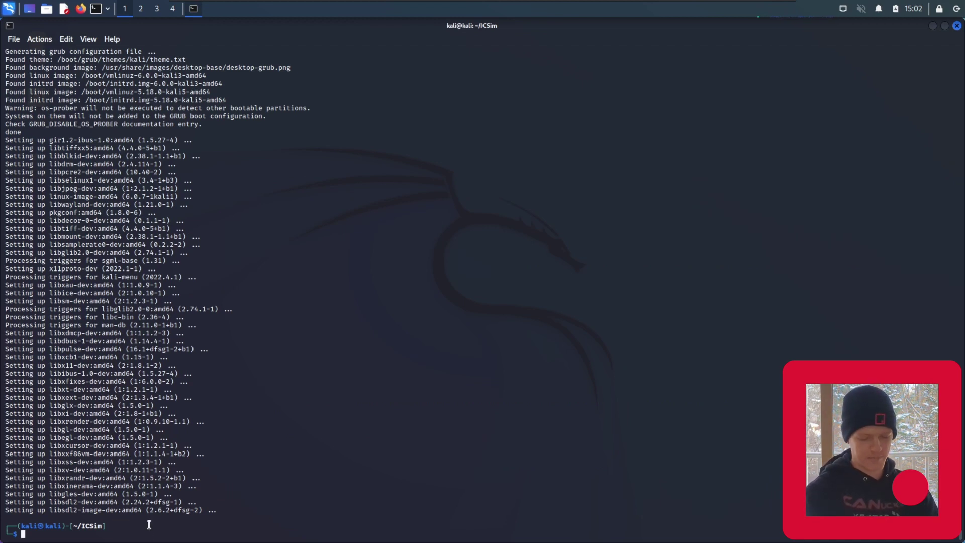
Rerun make all and list ~/ICSim to show the new icsim and controls executables
{"action": "type", "text": "make all"}
{"action": "key", "text": "Return"}
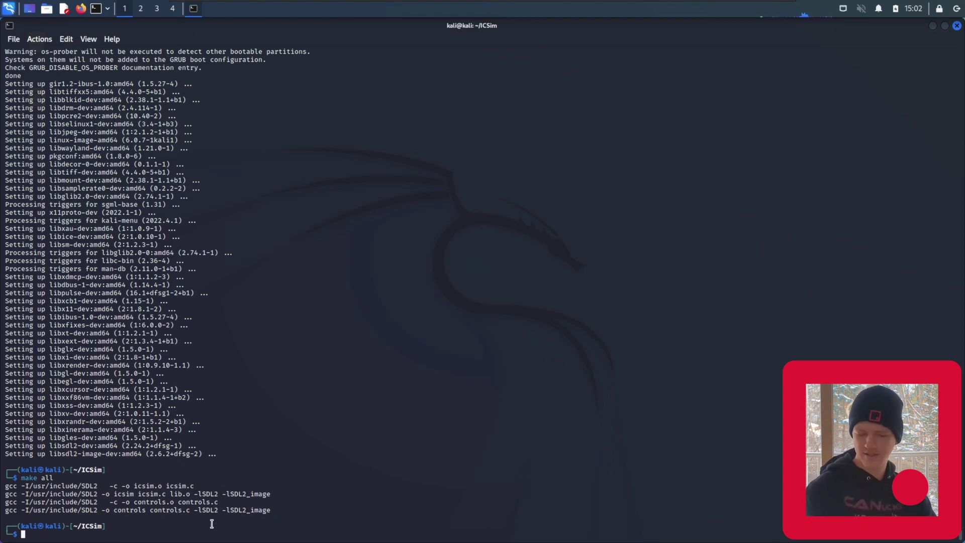
{"action": "type", "text": "ls"}
{"action": "key", "text": "Return"}
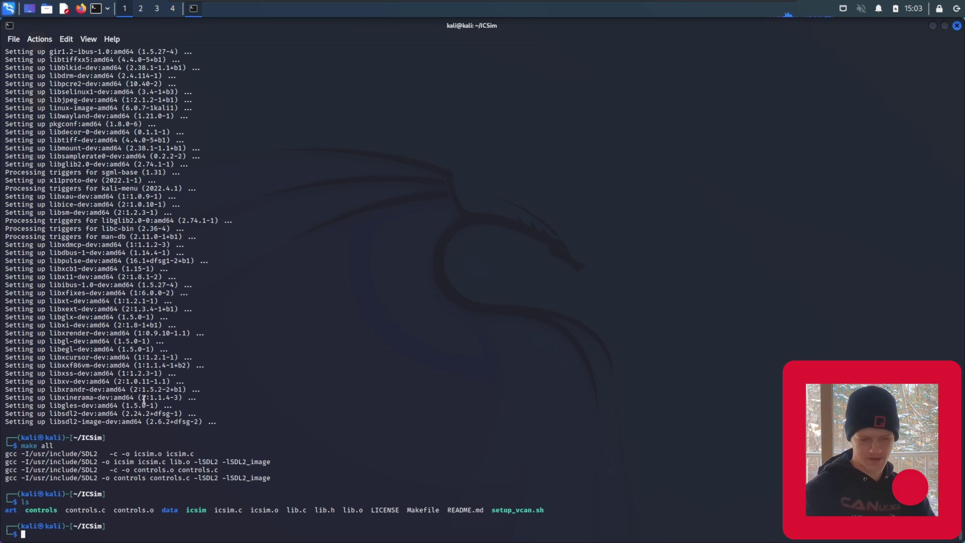
Split the terminal vertically, then split the left pane horizontally, giving three panes
{"action": "right_click", "coordinate": [285, 380]}
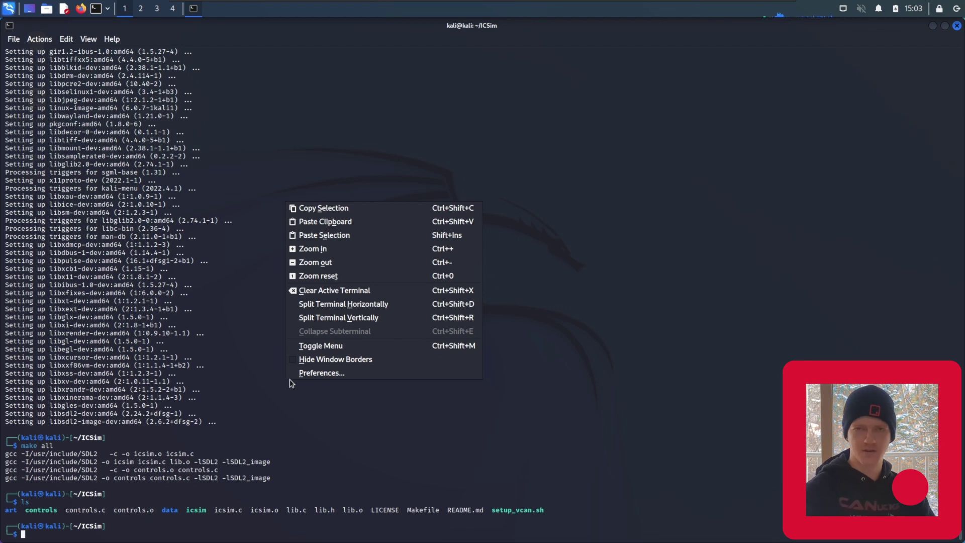
{"action": "left_click", "coordinate": [382, 317]}
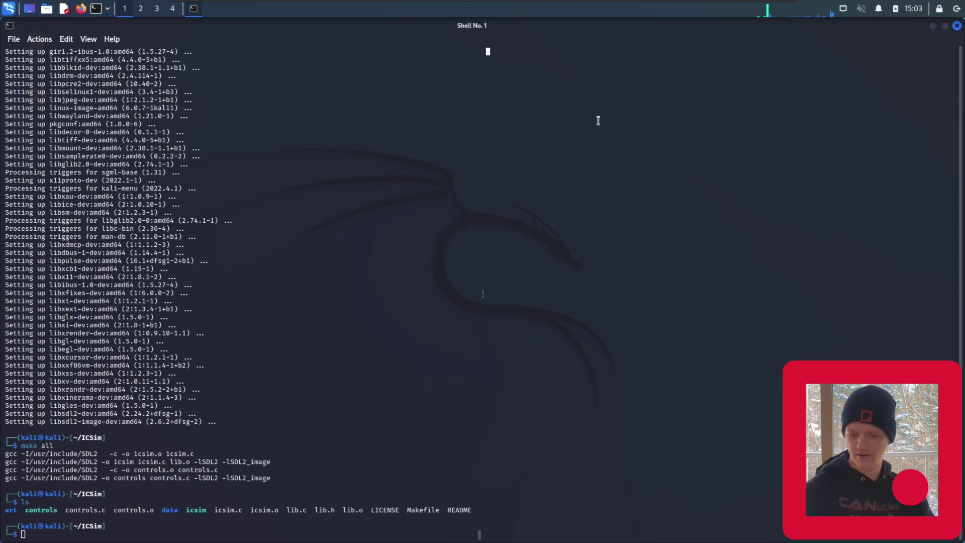
{"action": "left_click", "coordinate": [282, 186]}
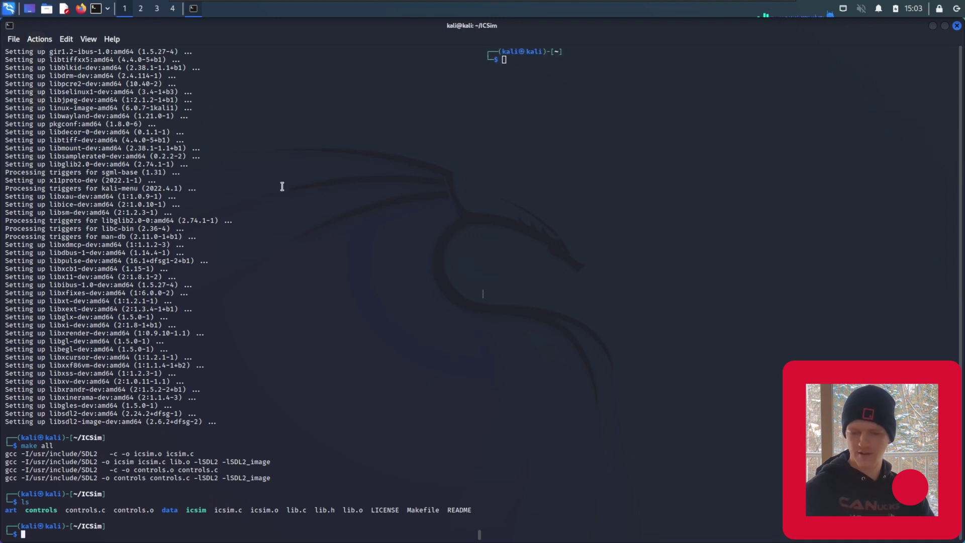
{"action": "right_click", "coordinate": [189, 199]}
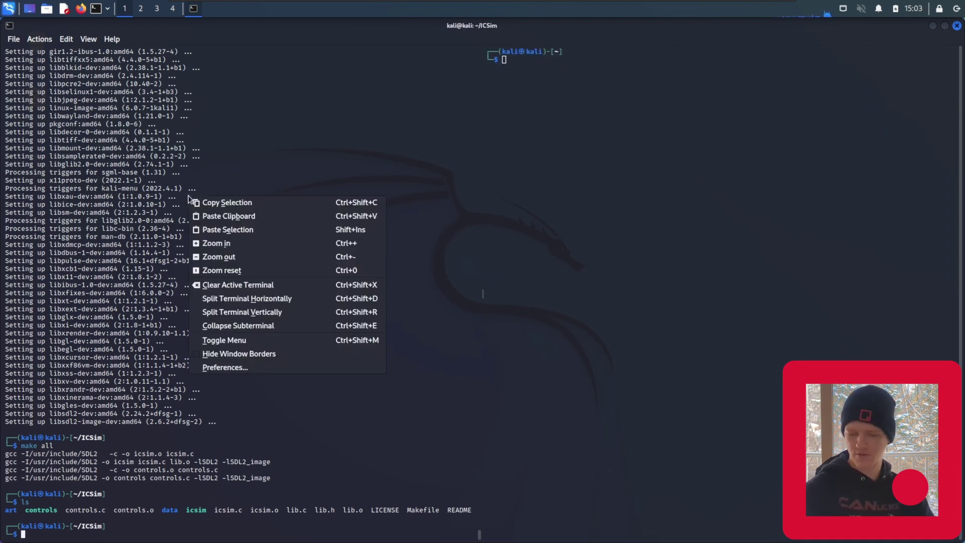
{"action": "left_click", "coordinate": [280, 299]}
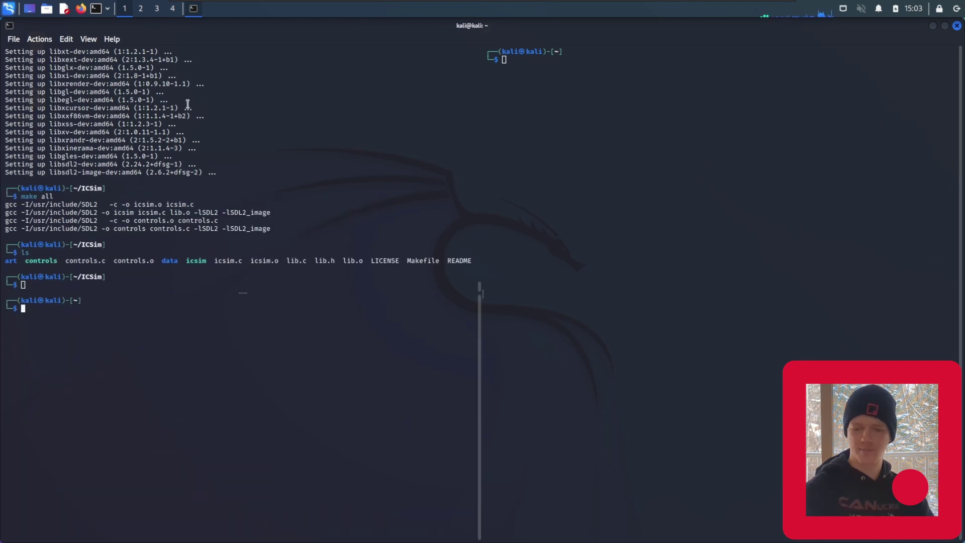
Clear the top-left pane with clear
{"action": "left_click", "coordinate": [279, 194]}
{"action": "type", "text": "clear"}
{"action": "key", "text": "Return"}
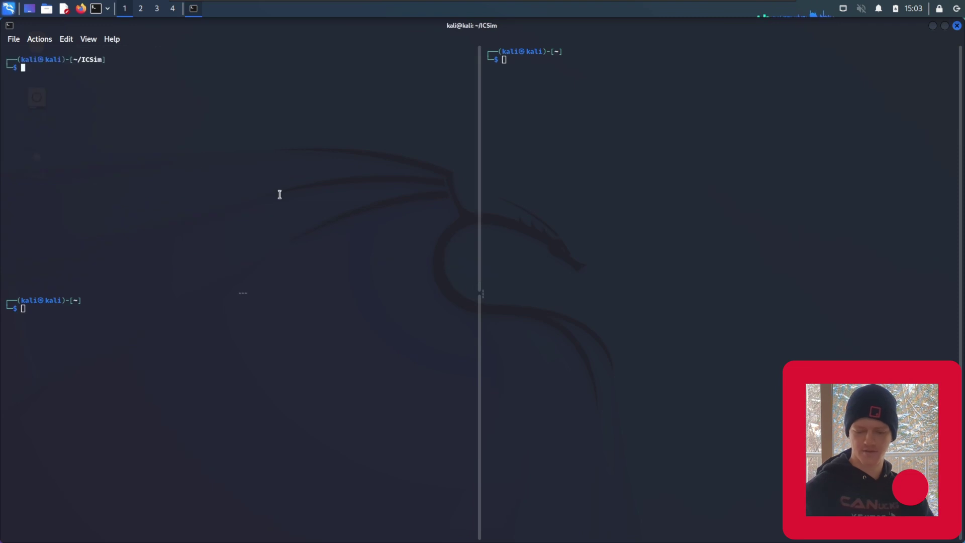
Run cd ICSim in the bottom-left and right panes, then return to the top-left pane
{"action": "left_click", "coordinate": [121, 375]}
{"action": "type", "text": "cd ICSim"}
{"action": "key", "text": "Return"}
{"action": "left_click", "coordinate": [525, 229]}
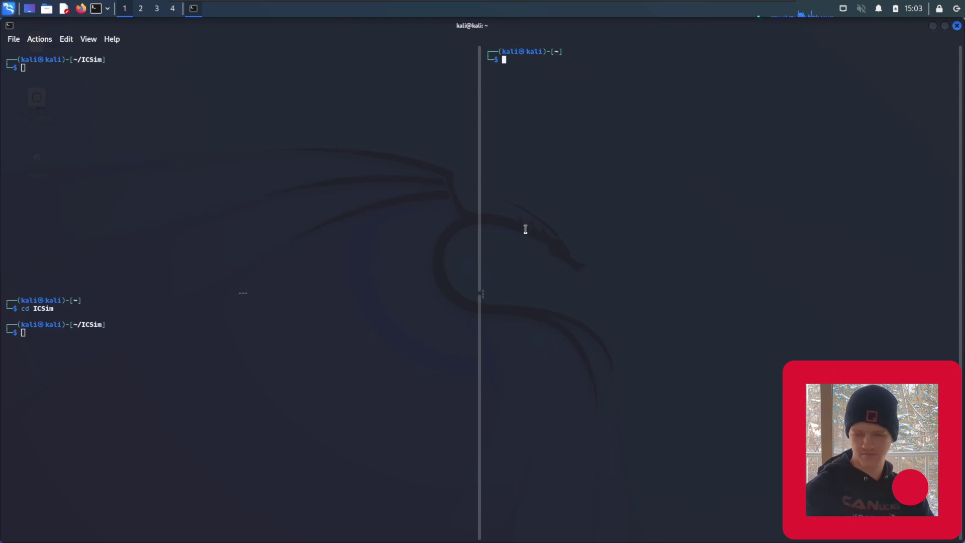
{"action": "type", "text": "cd ICD"}
{"action": "key", "text": "Tab"}
{"action": "key", "text": "Return"}
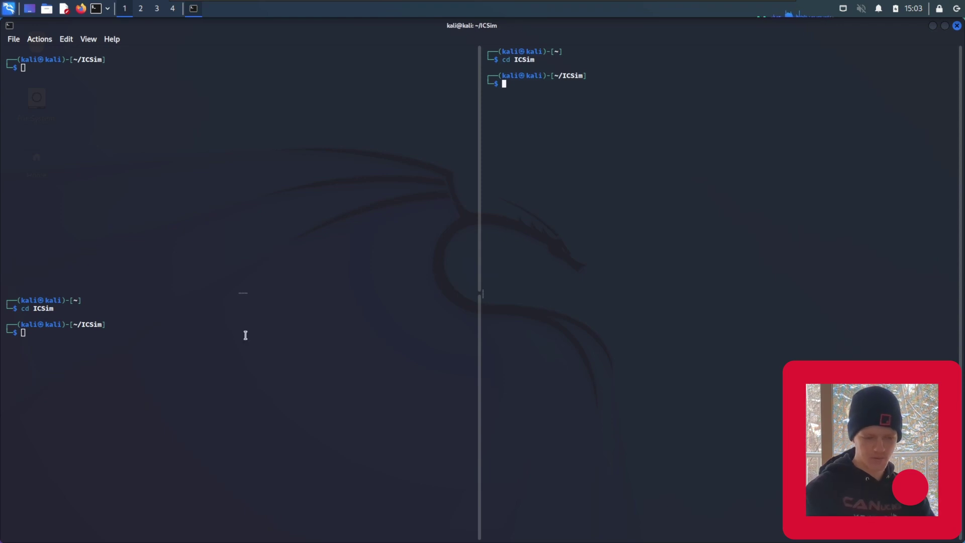
{"action": "left_click", "coordinate": [191, 347]}
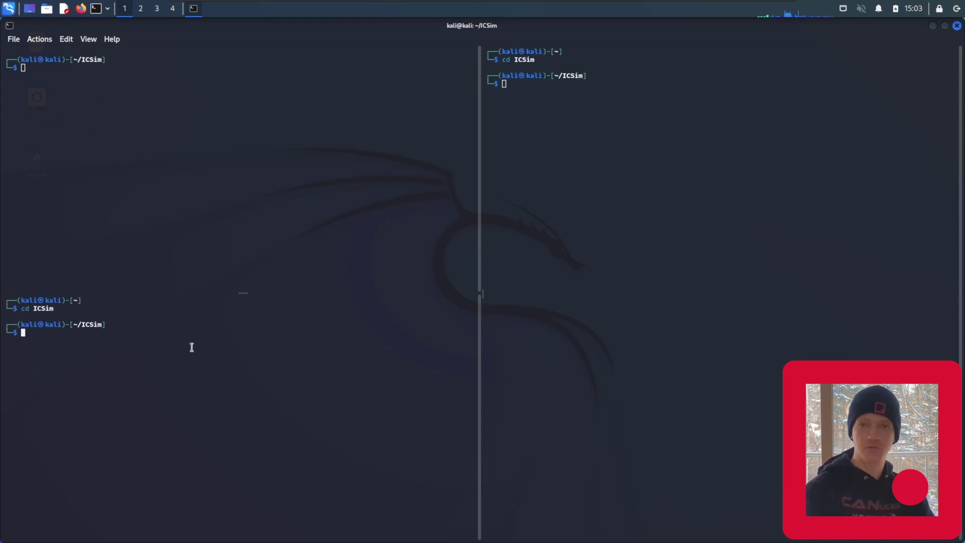
{"action": "left_click", "coordinate": [121, 133]}
Launch the IC Simulator with ./icsim vcan0 and move its window to the upper left
{"action": "type", "text": "./"}
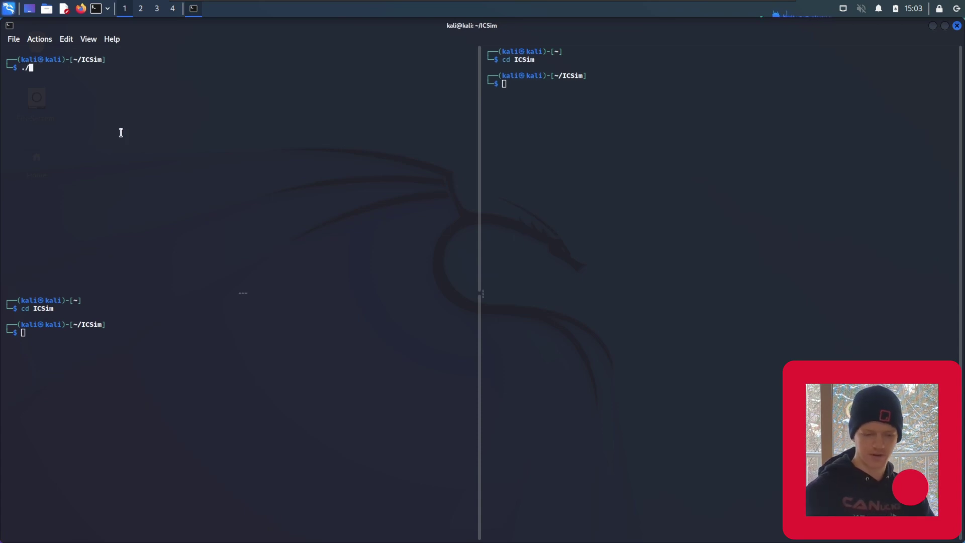
{"action": "type", "text": "icsim"}
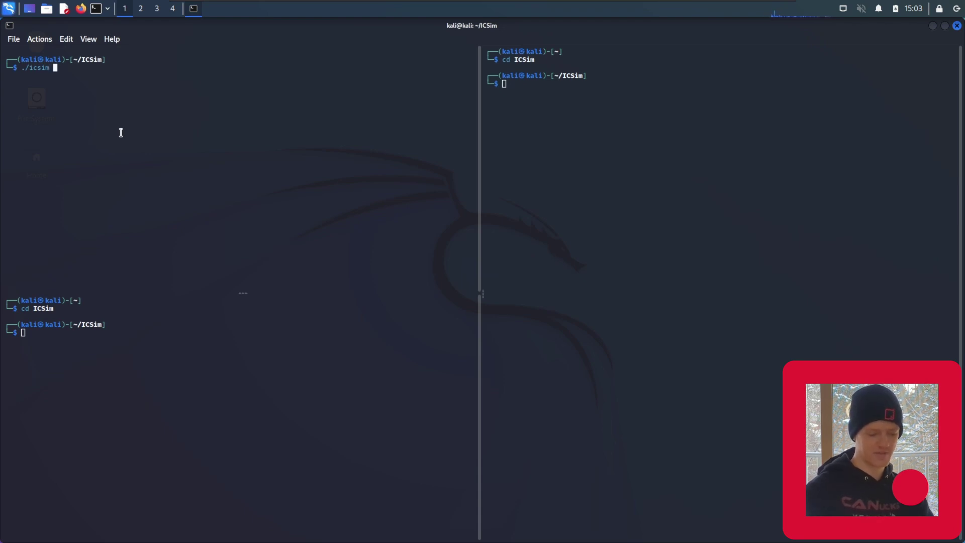
{"action": "type", "text": " vcan0"}
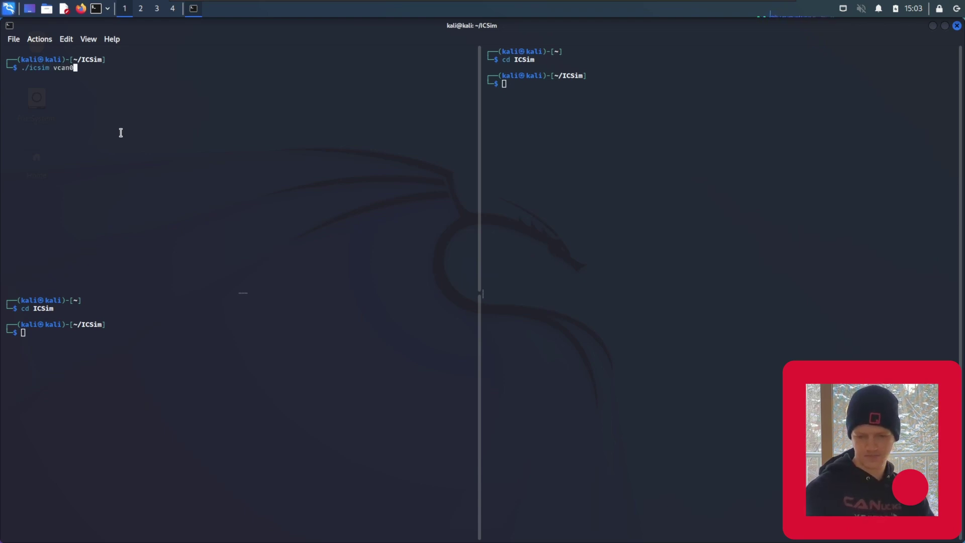
{"action": "key", "text": "Return"}
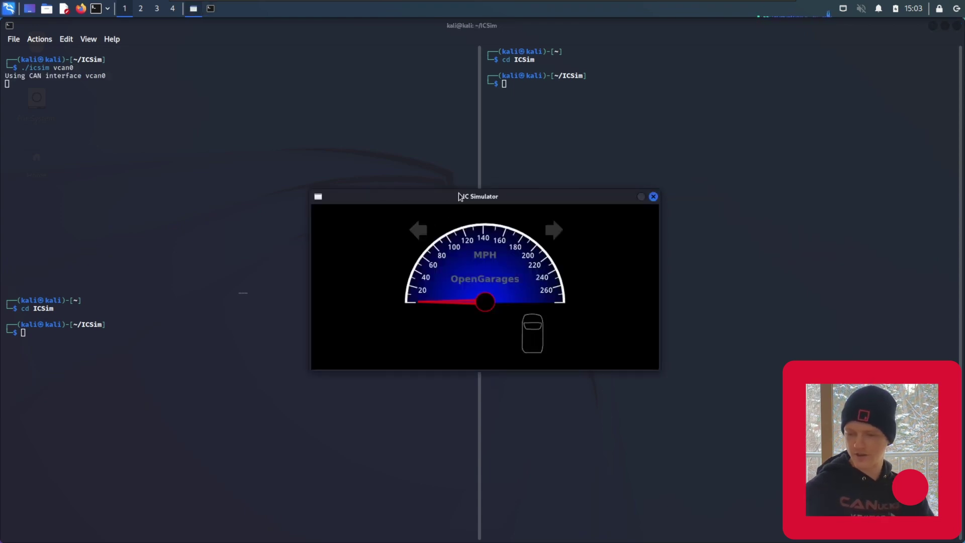
{"action": "left_click_drag", "start_coordinate": [460, 196], "coordinate": [299, 74]}
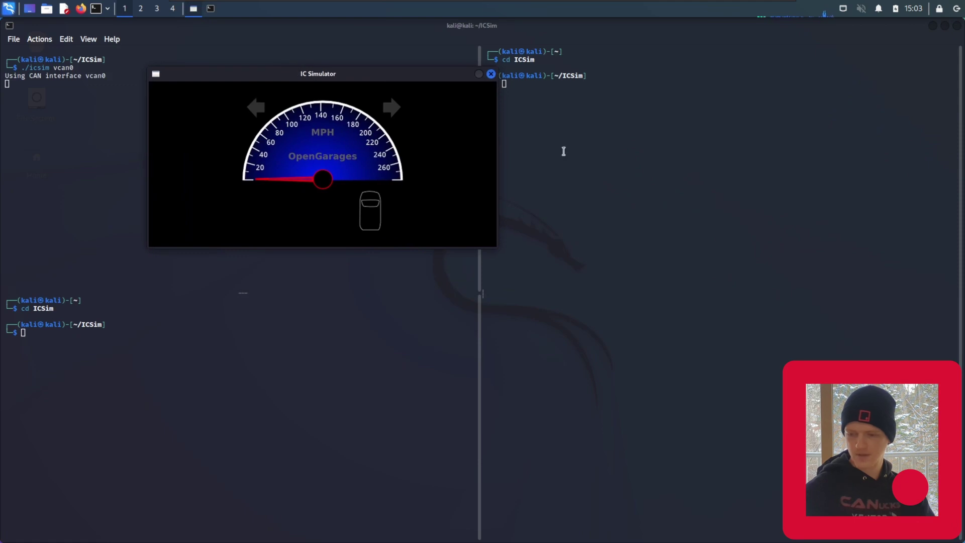
{"action": "left_click", "coordinate": [610, 192]}
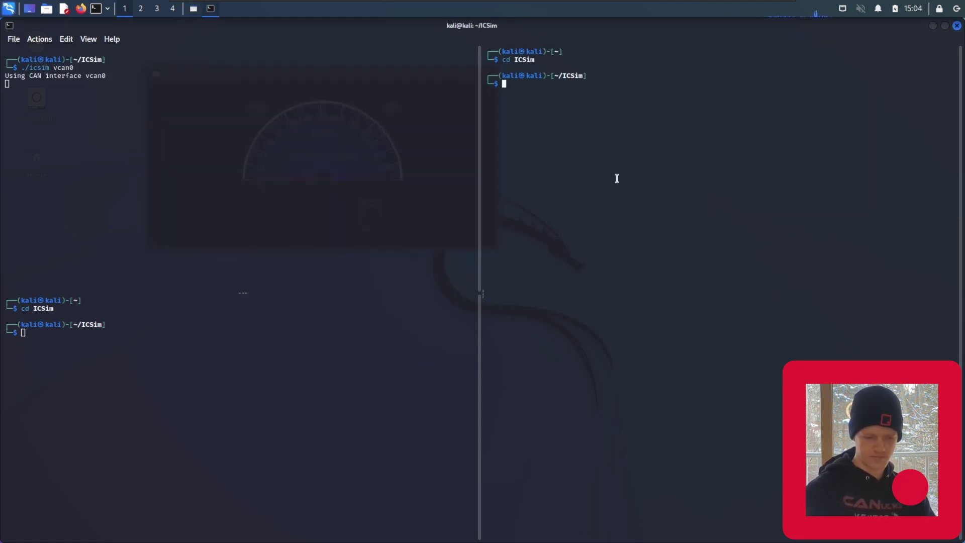
Start the control panel with ./controls vcan0 and place it beside the simulator
{"action": "type", "text": "./contr"}
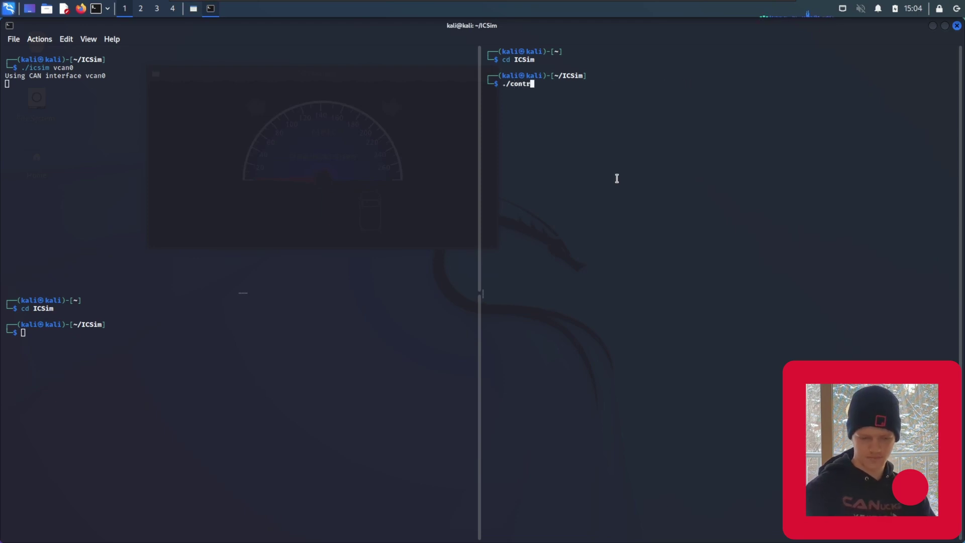
{"action": "type", "text": "ols vcan0"}
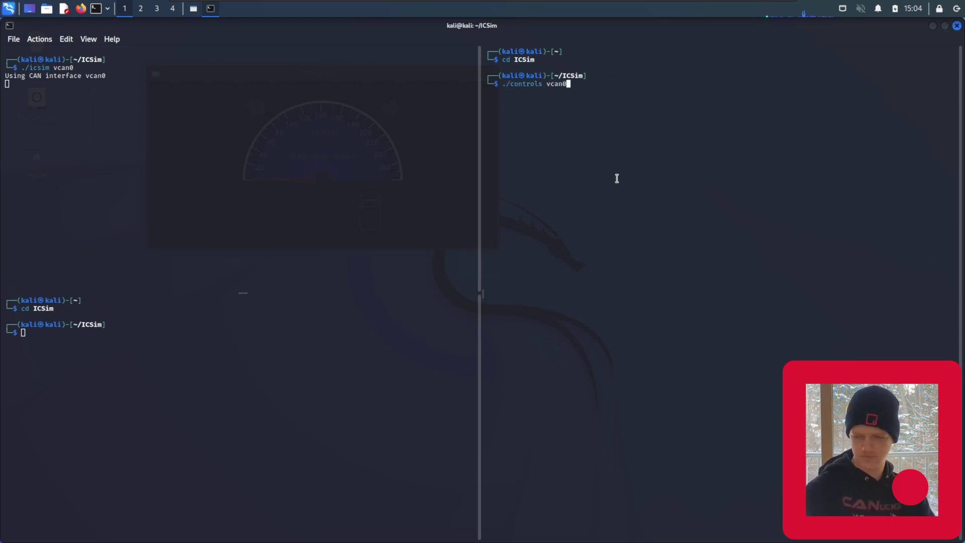
{"action": "key", "text": "Return"}
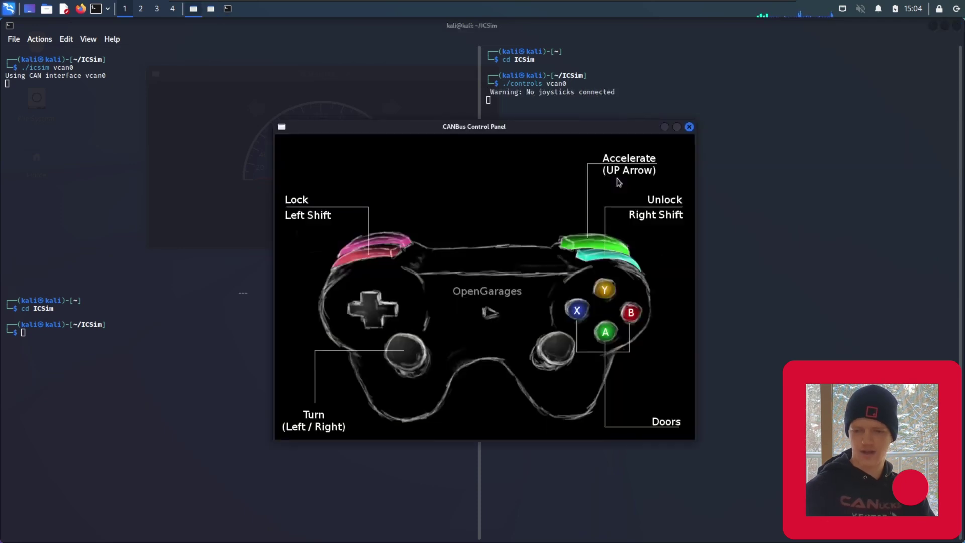
{"action": "left_click", "coordinate": [212, 8]}
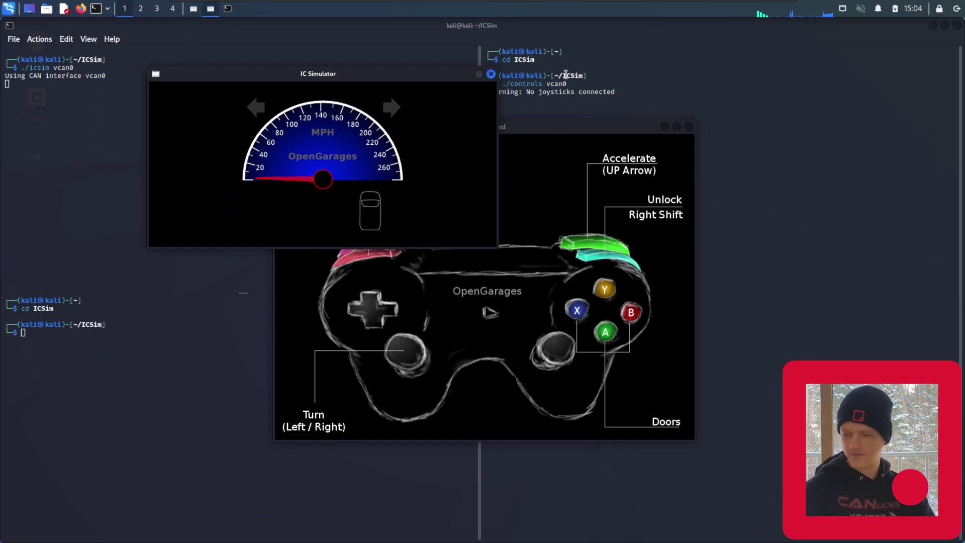
{"action": "left_click_drag", "start_coordinate": [563, 130], "coordinate": [737, 40]}
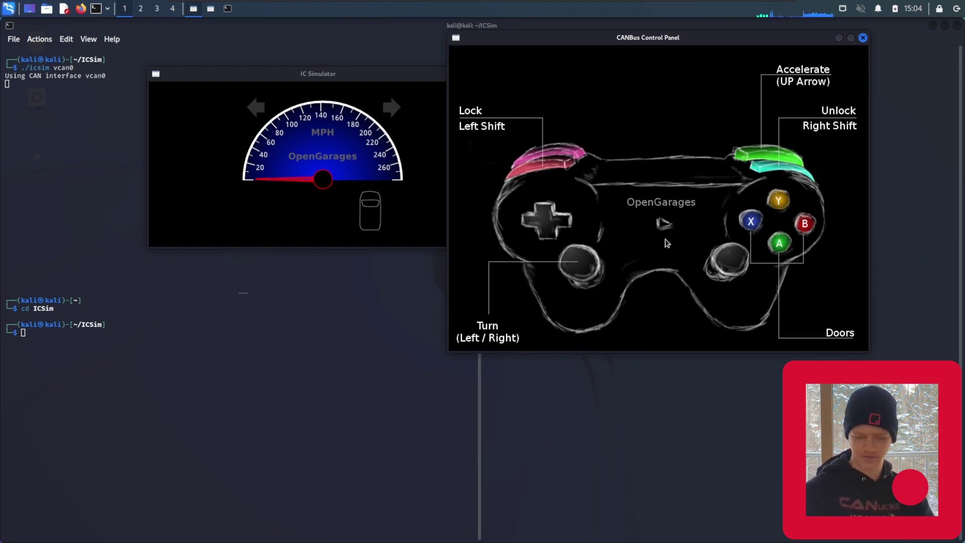
Test acceleration and the right and left turn signals, then enlarge the bottom-left pane upward
{"action": "key", "text": "Up"}
{"action": "key", "text": "Up"}
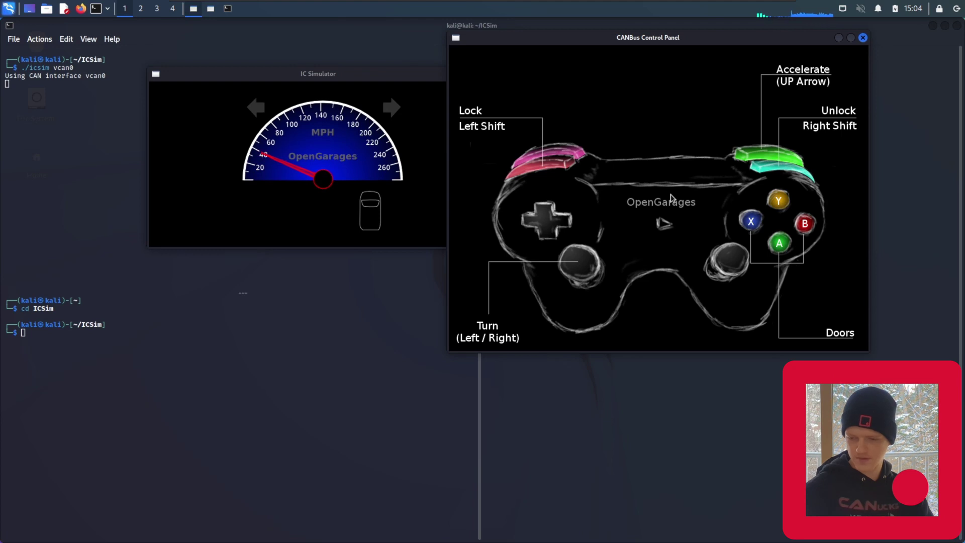
{"action": "key", "text": "Right"}
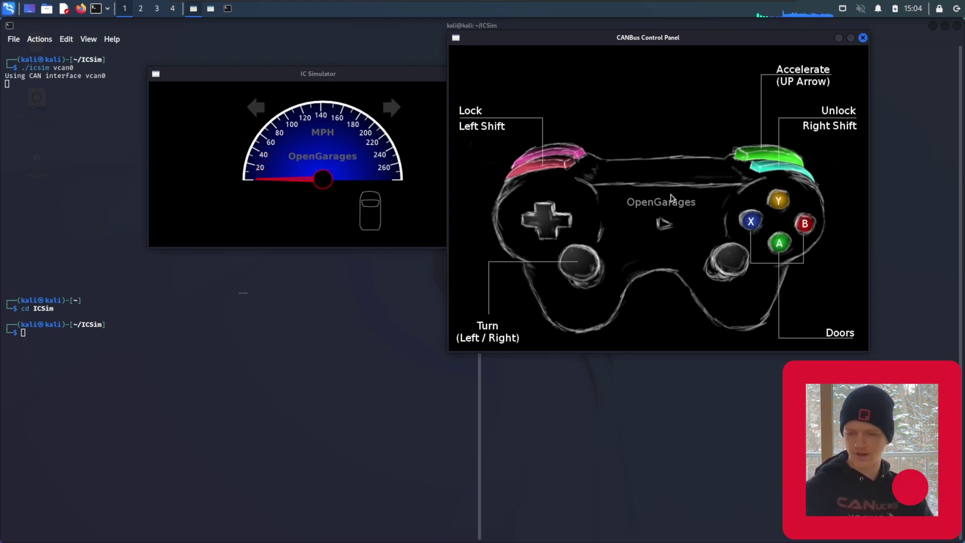
{"action": "key", "text": "Left"}
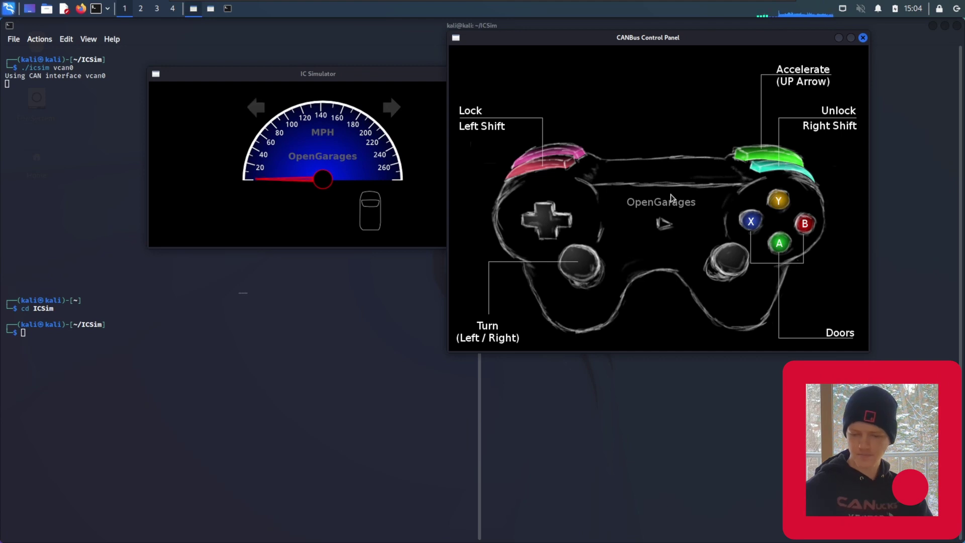
{"action": "left_click", "coordinate": [246, 288]}
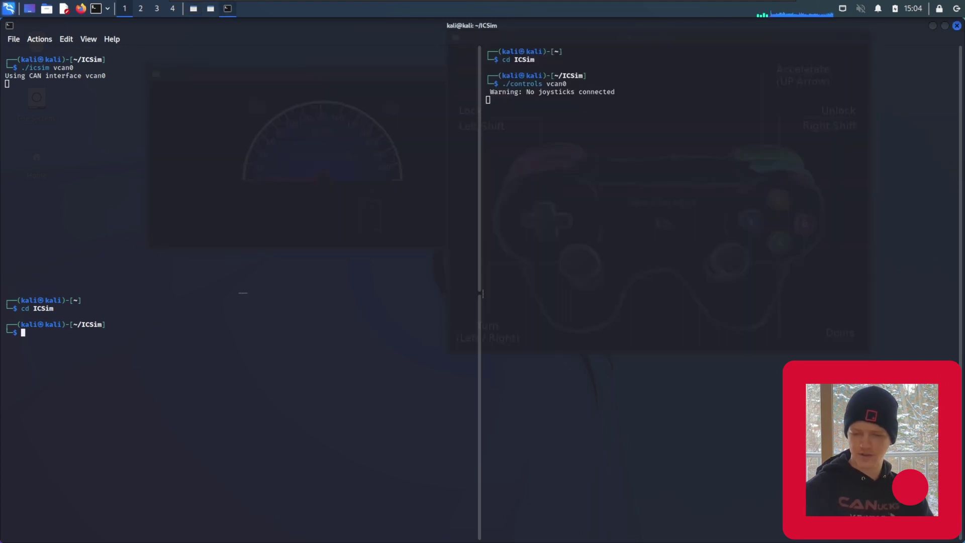
{"action": "left_click_drag", "start_coordinate": [246, 289], "coordinate": [243, 142]}
{"action": "left_click", "coordinate": [210, 9]}
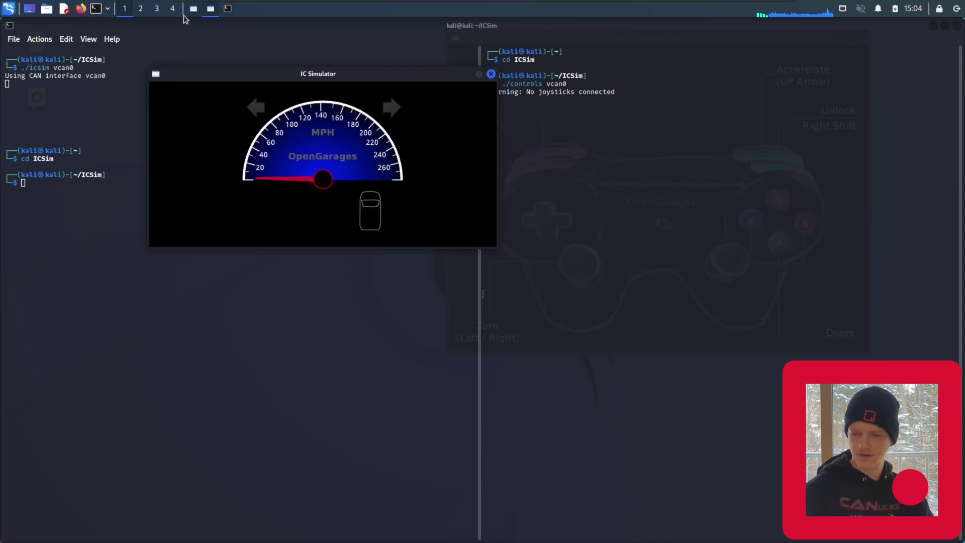
Stream raw frames with candump vcan0, then stop the capture with Ctrl+C
{"action": "left_click", "coordinate": [193, 10]}
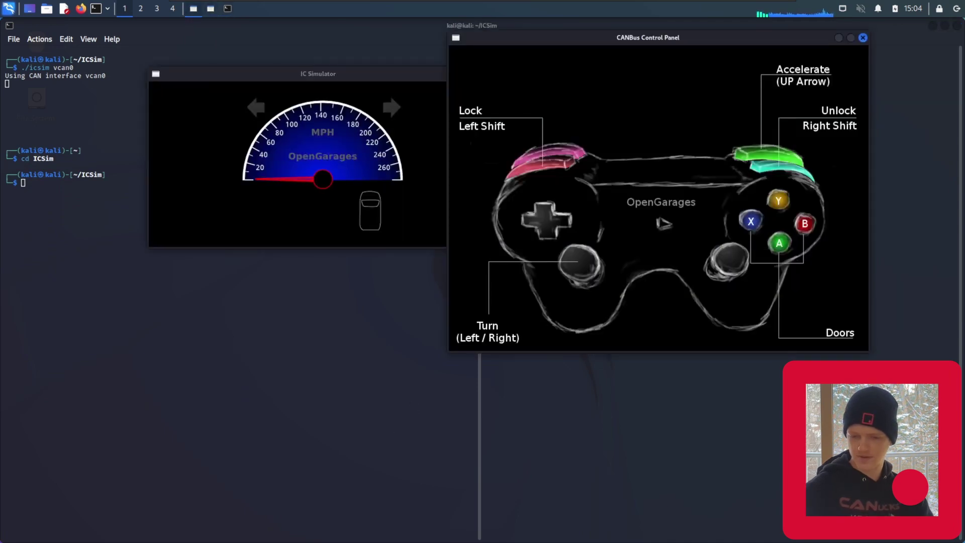
{"action": "left_click", "coordinate": [205, 302]}
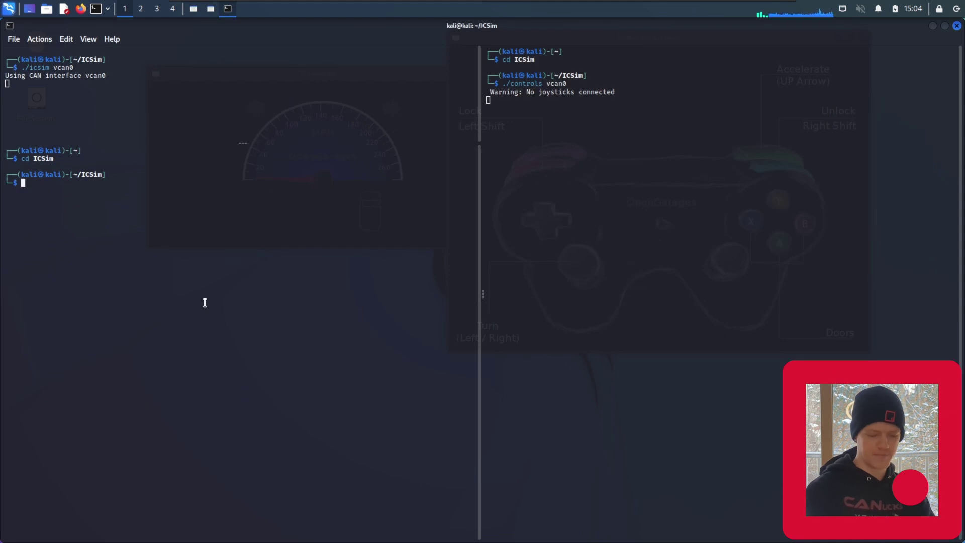
{"action": "type", "text": "candump"}
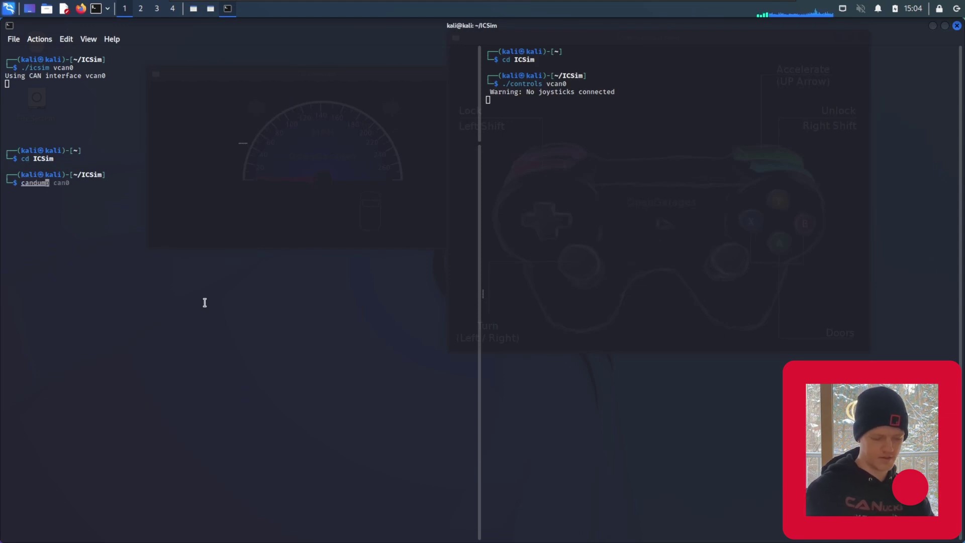
{"action": "type", "text": " vcan0"}
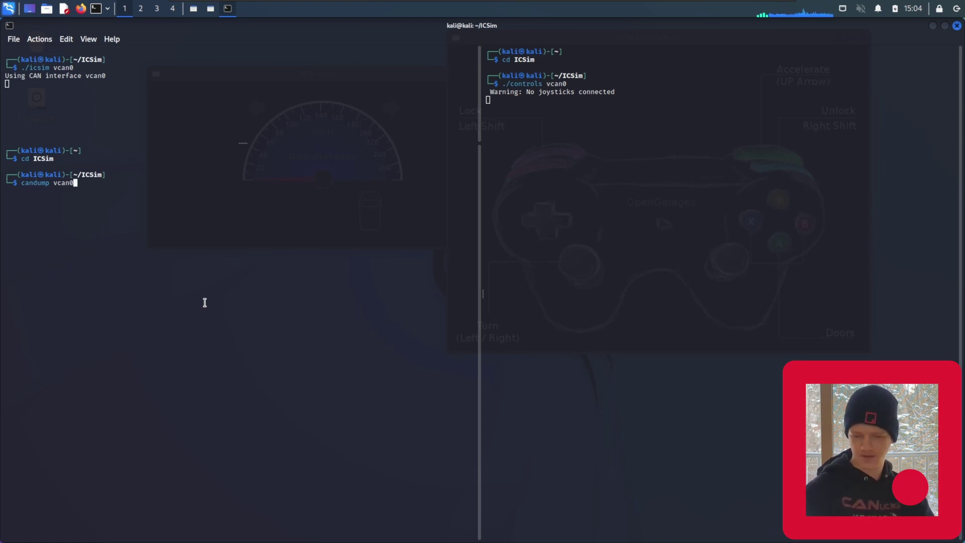
{"action": "key", "text": "Return"}
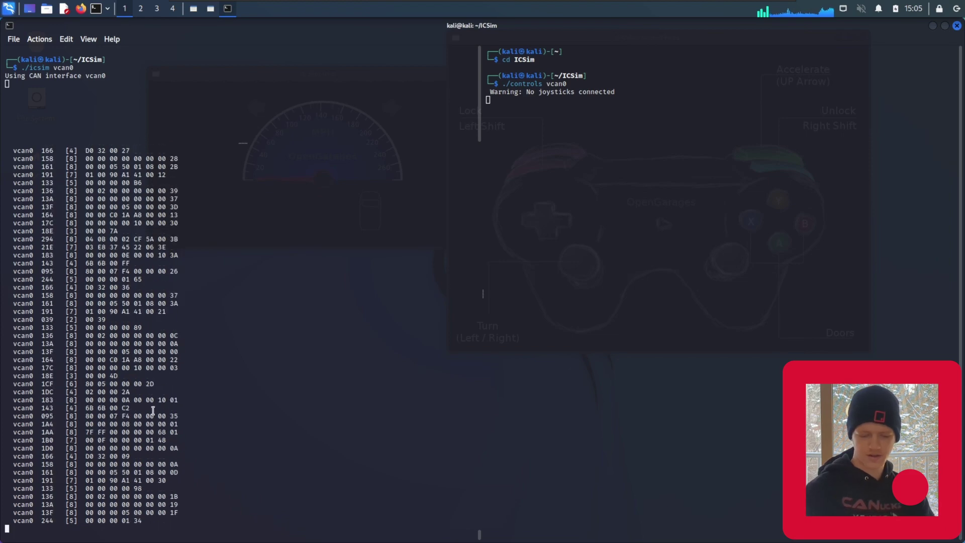
{"action": "key", "text": "ctrl+c"}
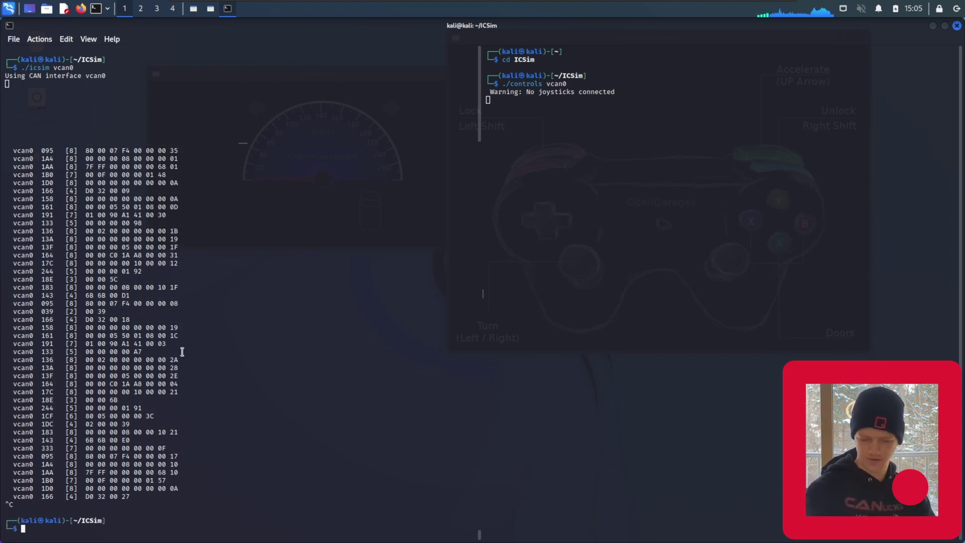
Clear the left pane and start cansniffer vcan0
{"action": "type", "text": "clear"}
{"action": "key", "text": "Return"}
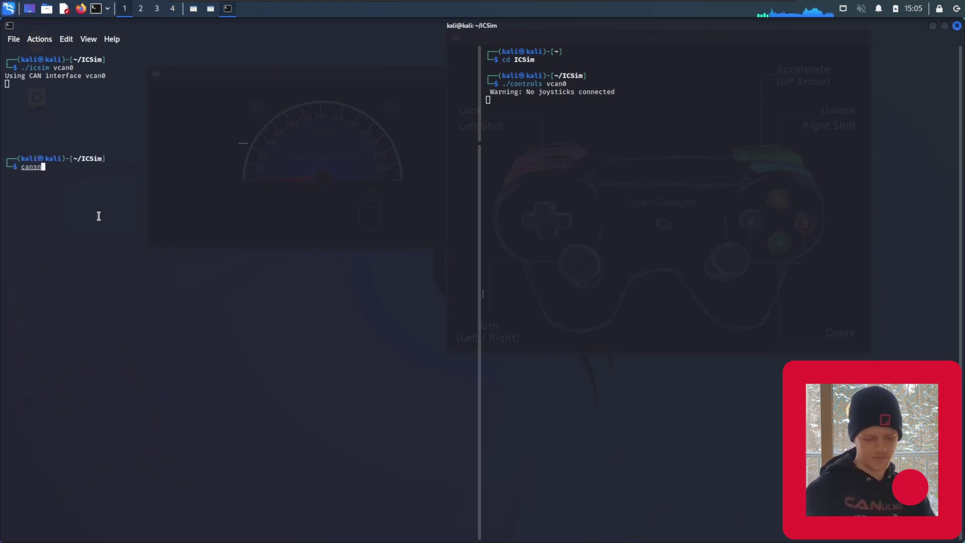
{"action": "type", "text": "cansniffer vcan0"}
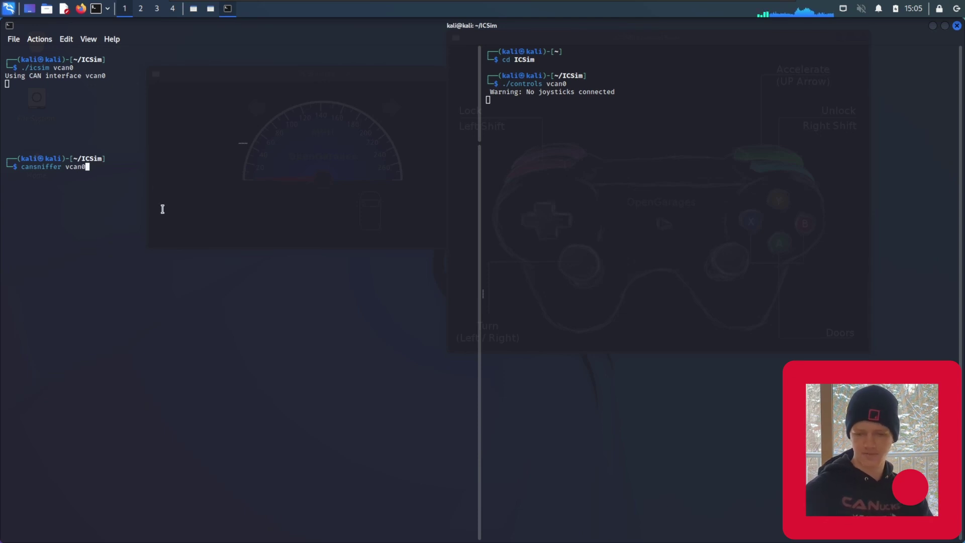
{"action": "key", "text": "Return"}
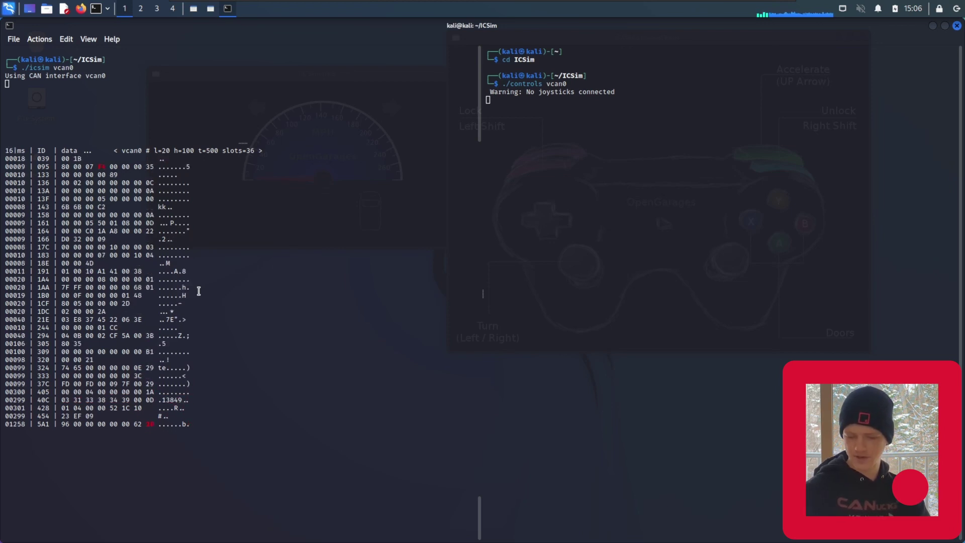
Notch out the constantly changing noise bytes with # twice
{"action": "type", "text": "#"}
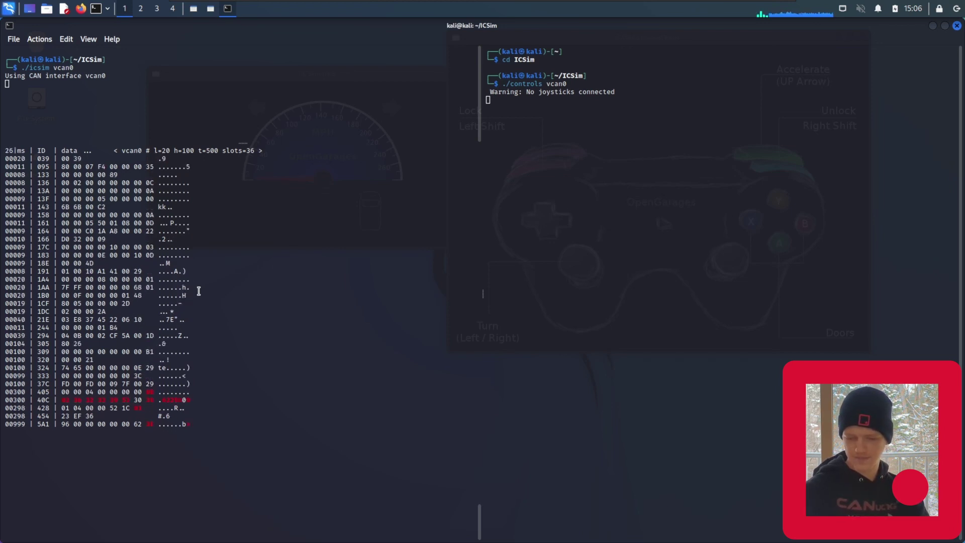
{"action": "key", "text": "Return"}
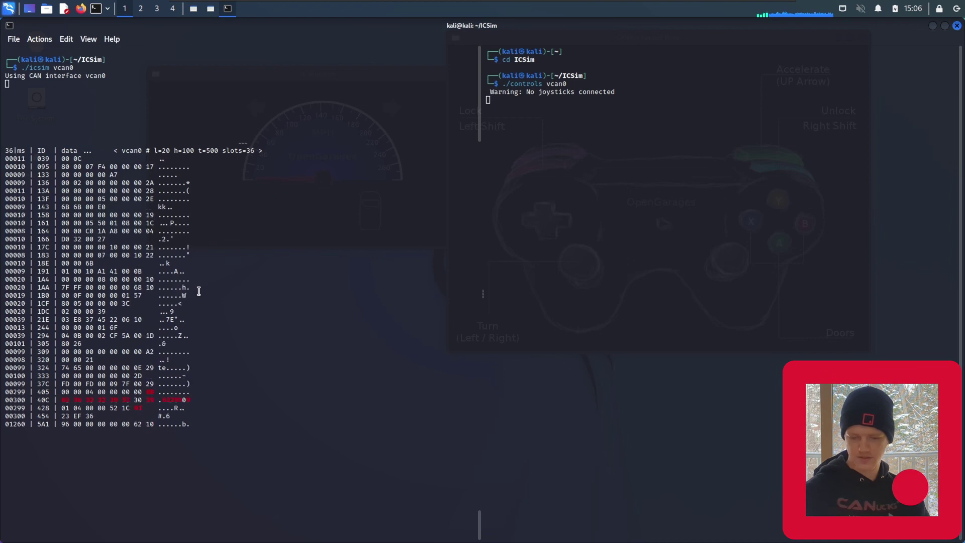
{"action": "key", "text": "Return"}
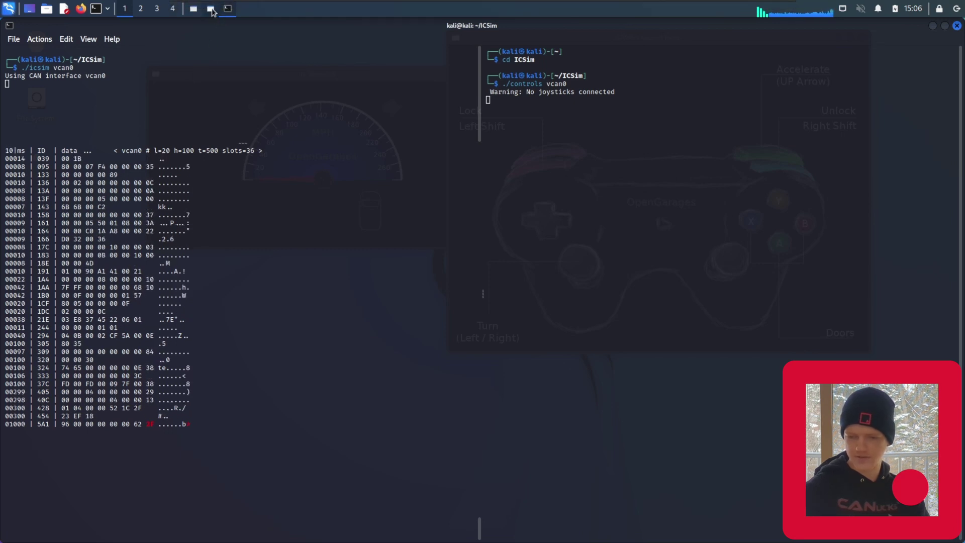
Toggle left and right turn signals, leaving both arrows lit while ID 188 changes
{"action": "left_click", "coordinate": [212, 10]}
{"action": "left_click", "coordinate": [190, 10]}
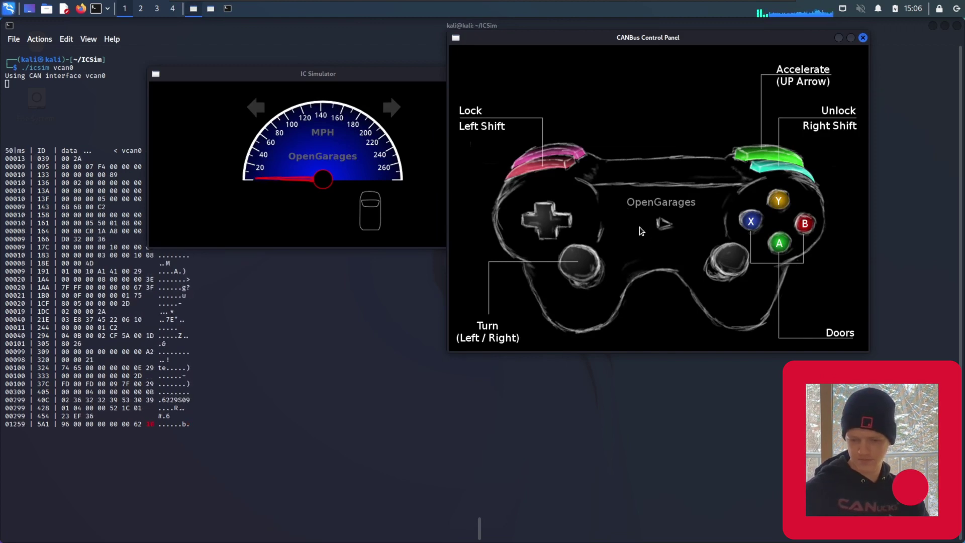
{"action": "key", "text": "Left"}
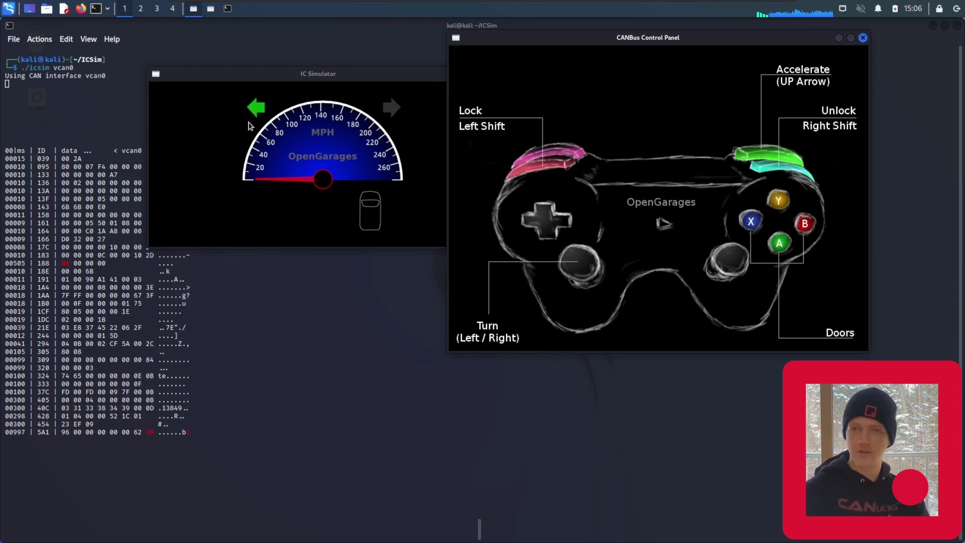
{"action": "key", "text": "Right"}
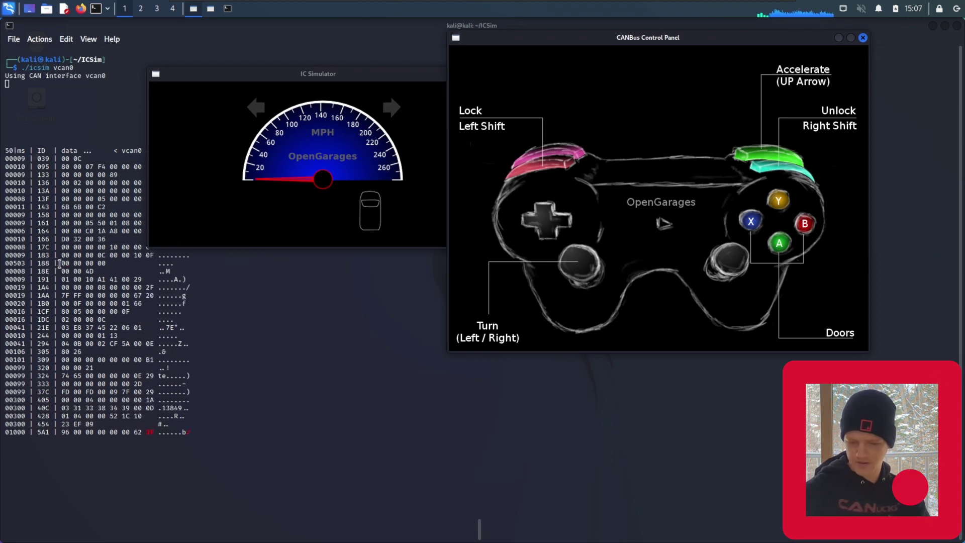
{"action": "key", "text": "Left"}
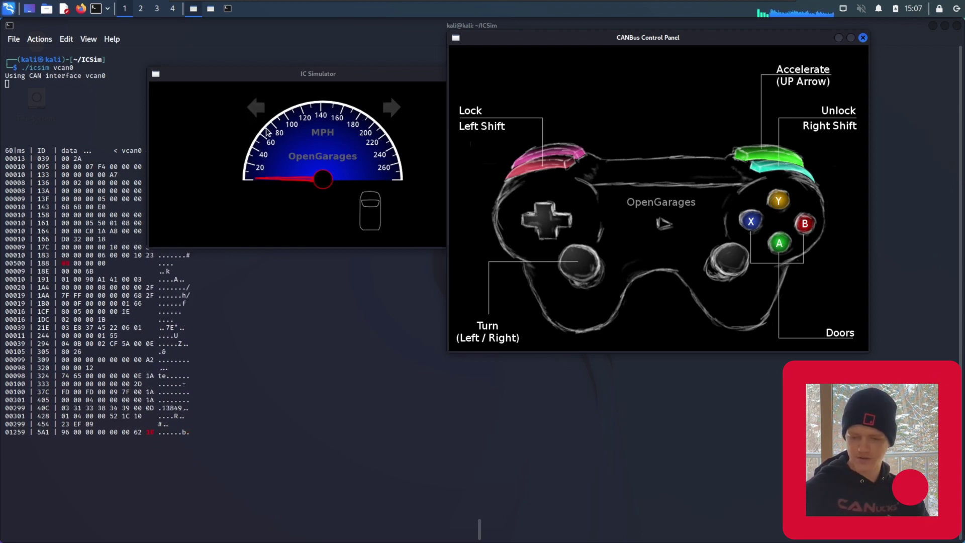
{"action": "key", "text": "Right"}
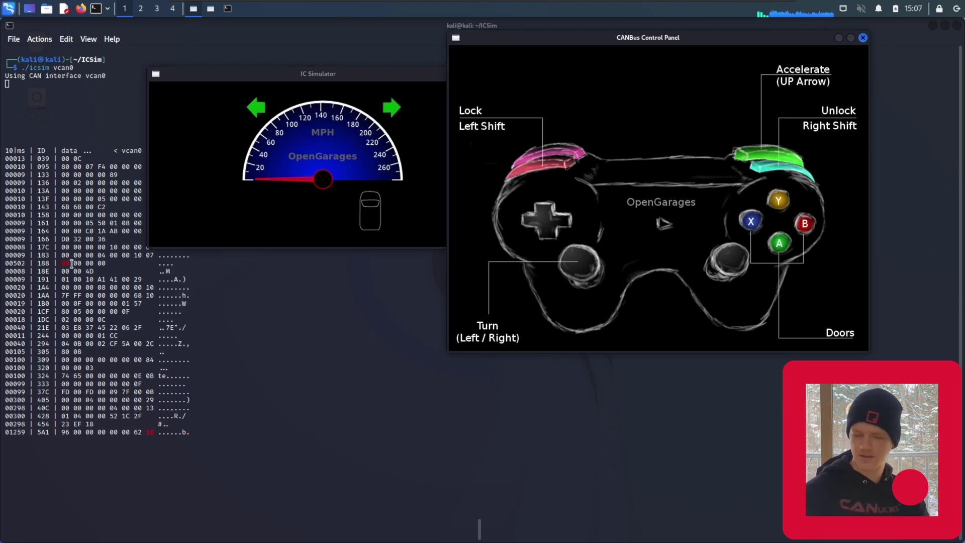
Move the IC Simulator up-left and accelerate through 20, 40, 60, 85 to about 100 MPH
{"action": "left_click", "coordinate": [322, 211]}
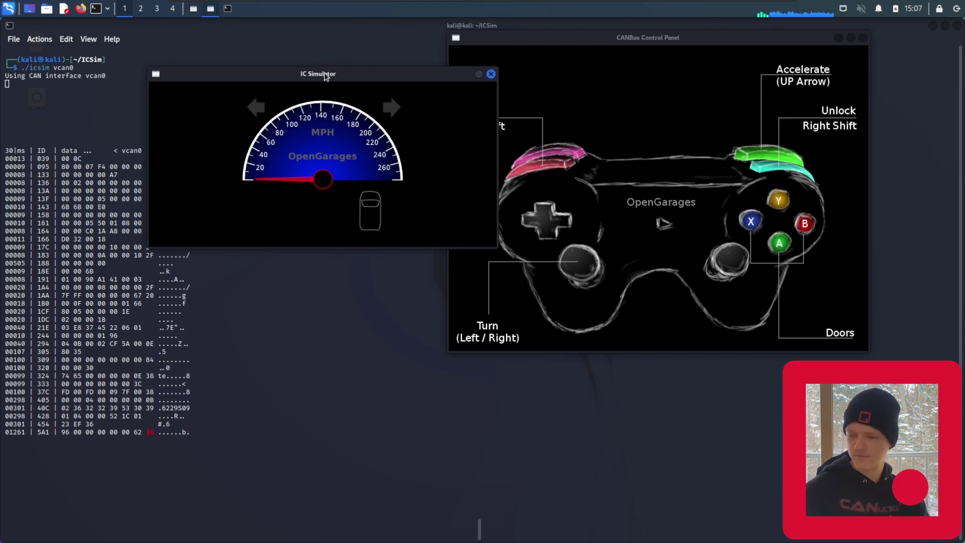
{"action": "left_click_drag", "start_coordinate": [326, 75], "coordinate": [290, 44]}
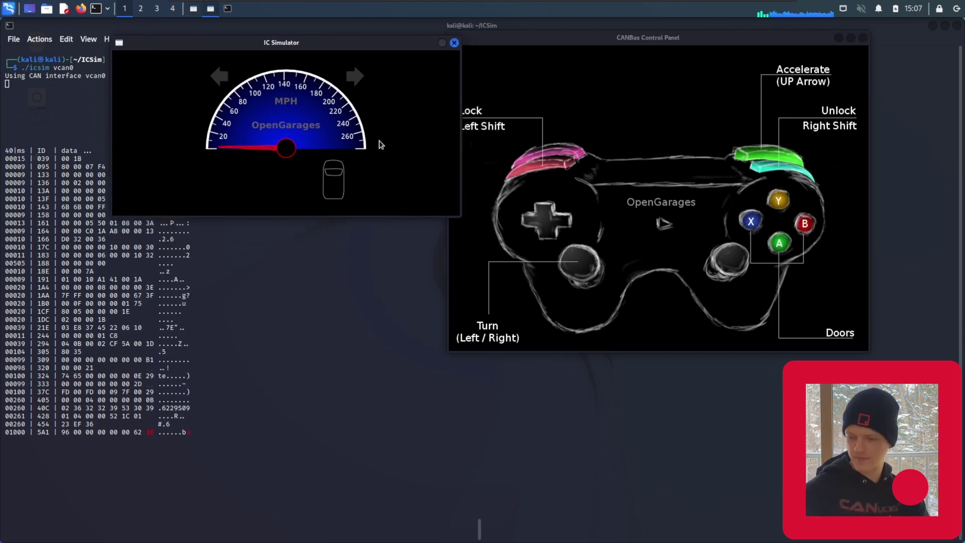
{"action": "left_click", "coordinate": [626, 194]}
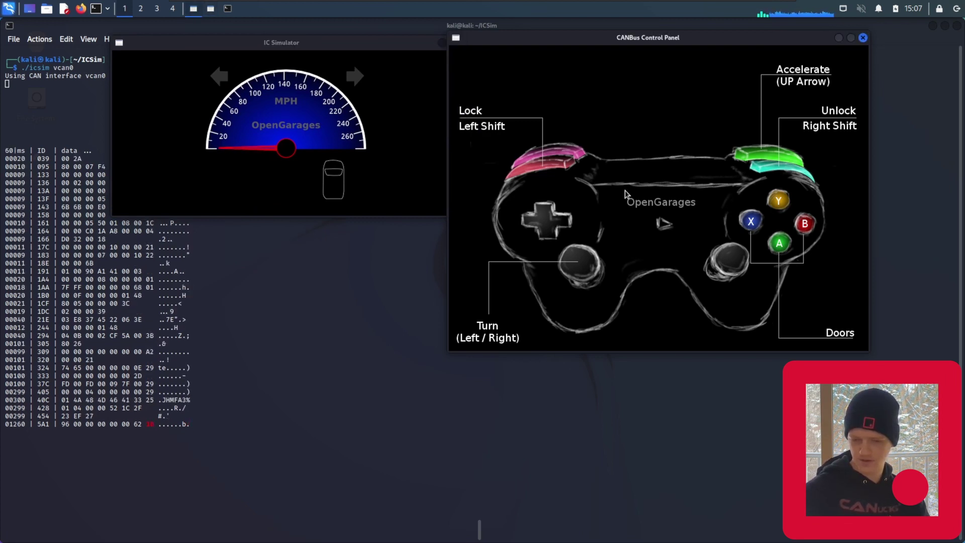
{"action": "key", "text": "Up"}
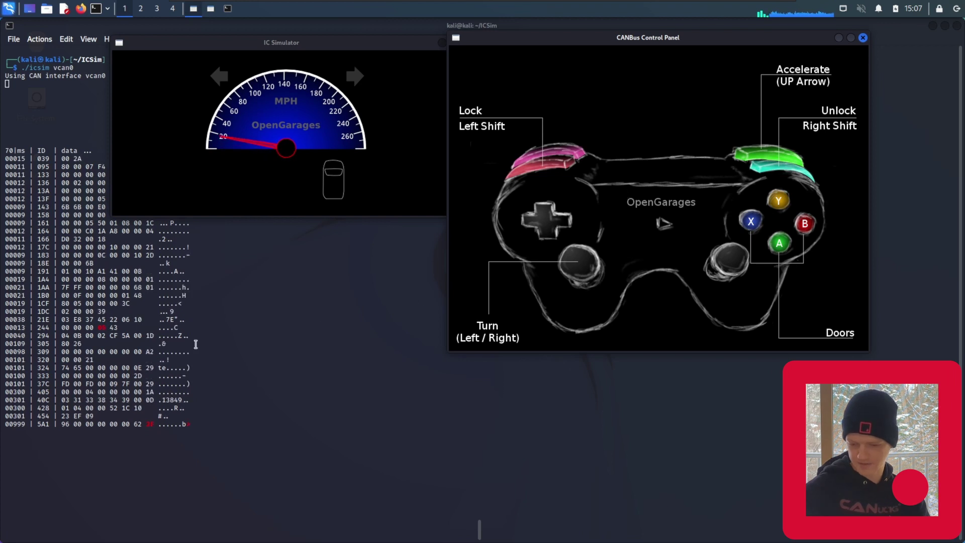
{"action": "key", "text": "Up"}
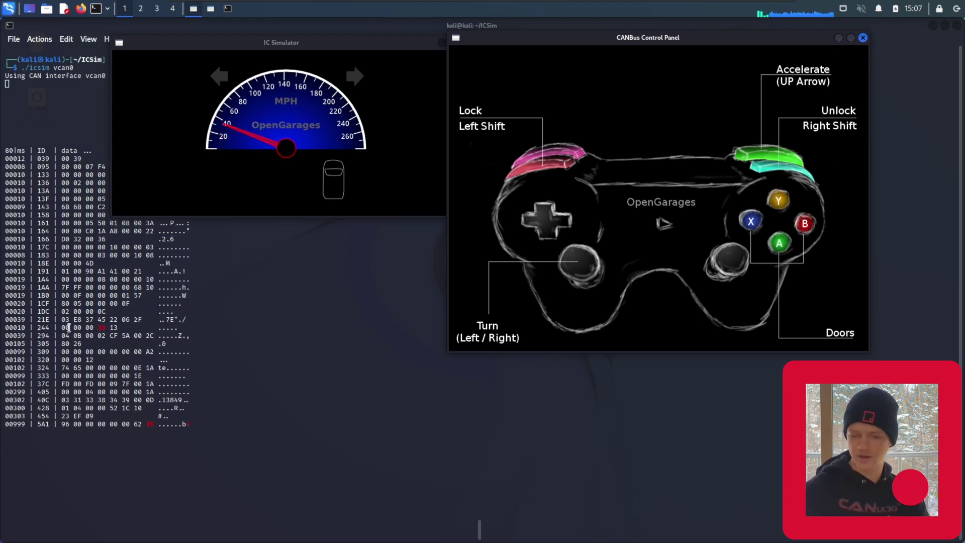
{"action": "key", "text": "Up"}
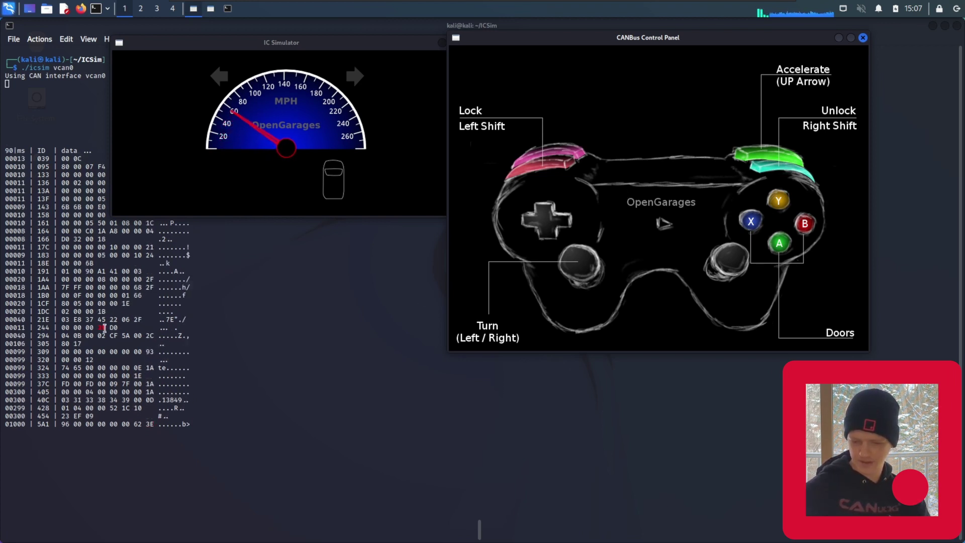
{"action": "key", "text": "Up"}
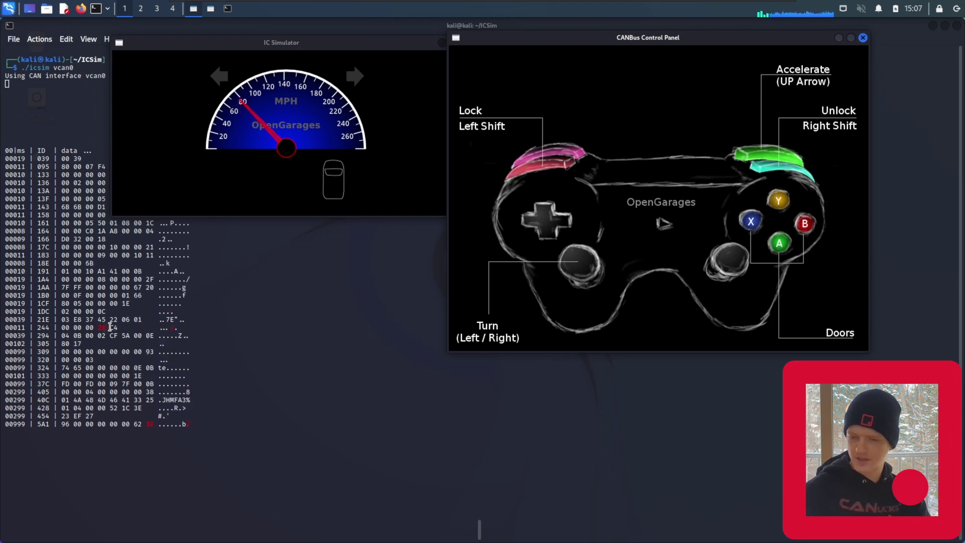
{"action": "key", "text": "Up"}
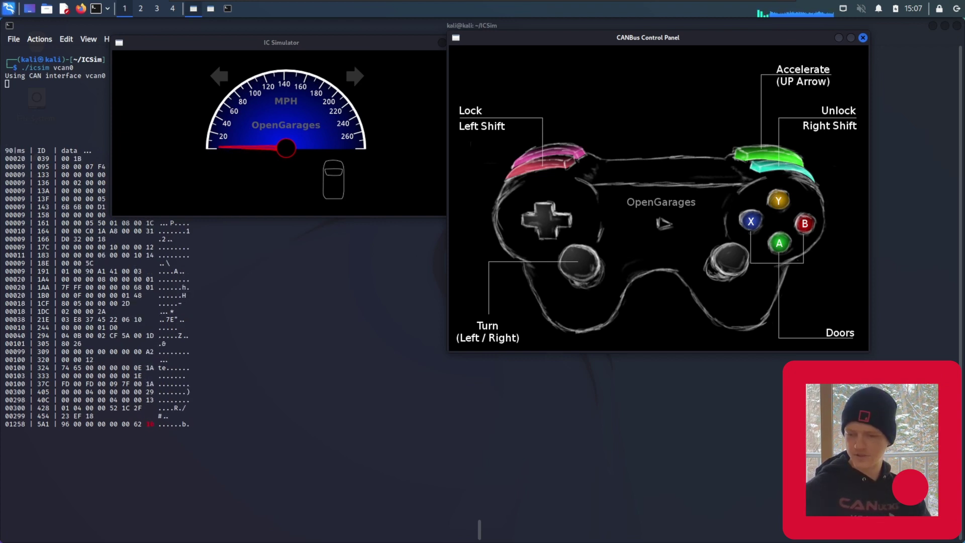
{"action": "key", "text": "alt+Tab"}
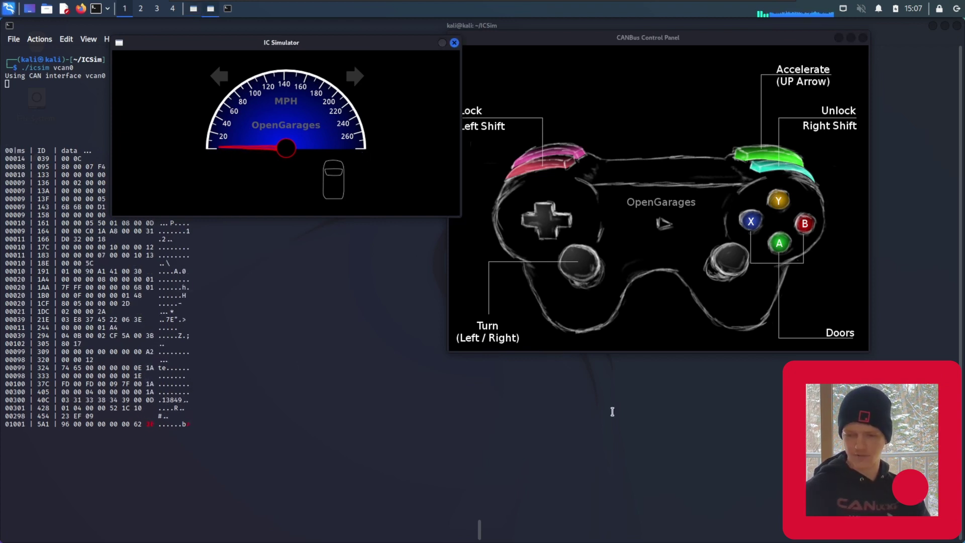
Stop both the car controls program and the ICSim dashboard with Ctrl+C
{"action": "left_click", "coordinate": [612, 410]}
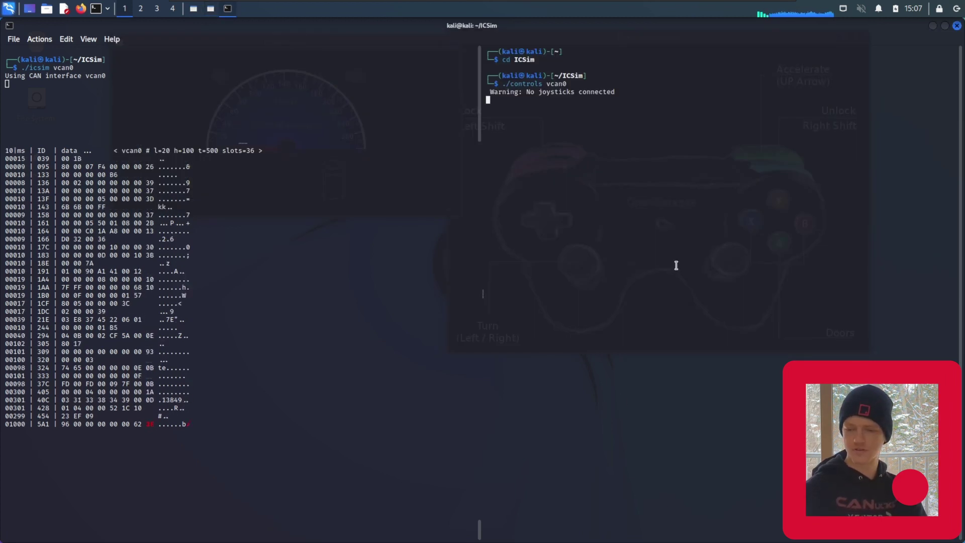
{"action": "key", "text": "ctrl+c"}
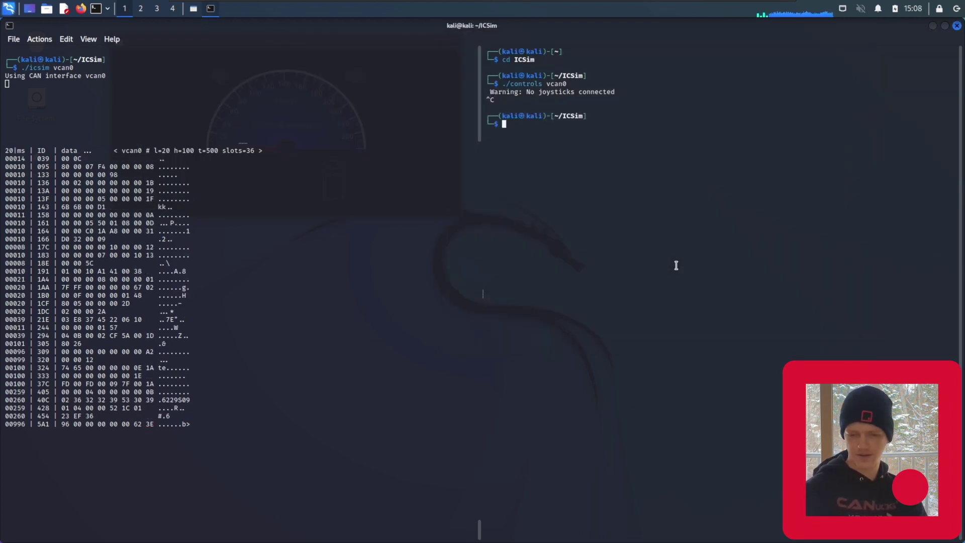
{"action": "left_click", "coordinate": [113, 91]}
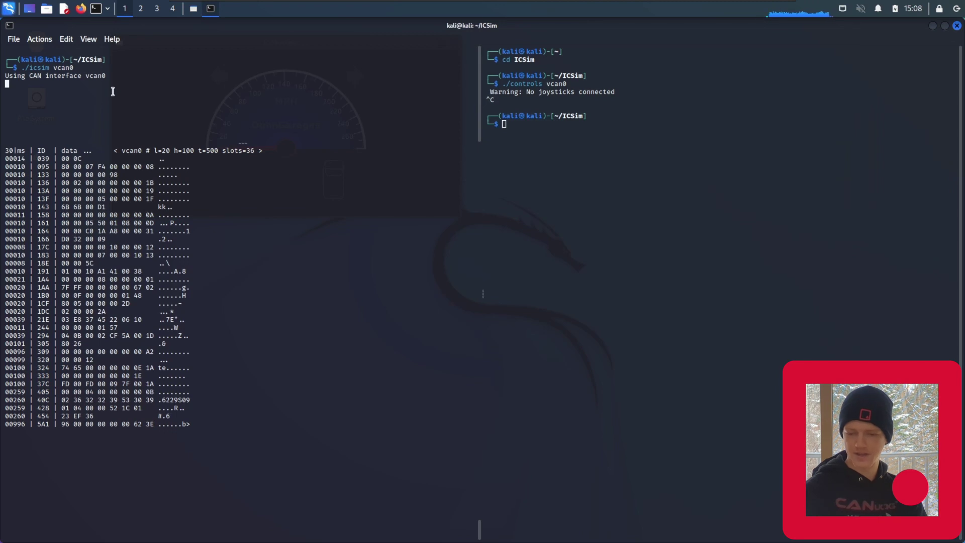
{"action": "key", "text": "ctrl+c"}
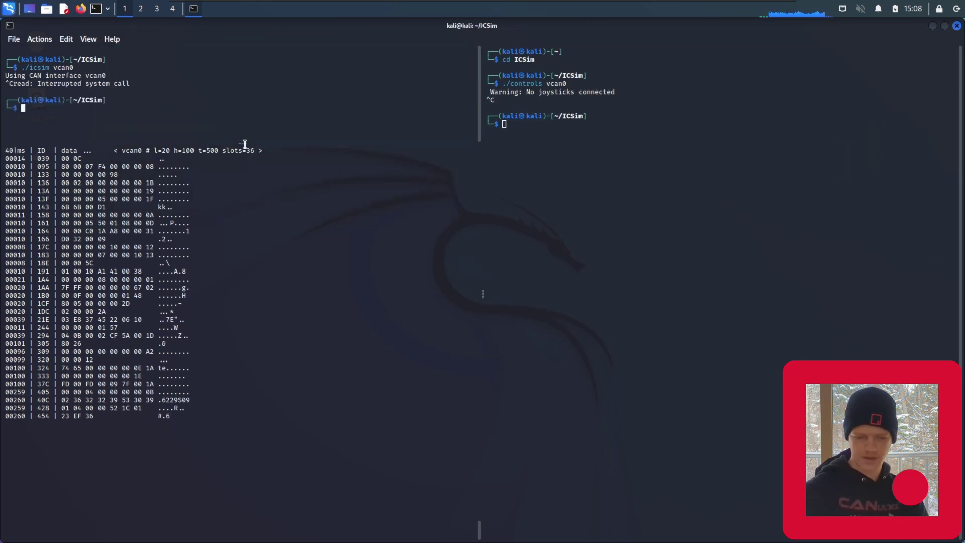
Clear the sniffer pane's rows and drag the split divider down to heighten the upper panes
{"action": "right_click", "coordinate": [244, 146]}
{"action": "left_click", "coordinate": [272, 174]}
{"action": "right_click", "coordinate": [200, 178]}
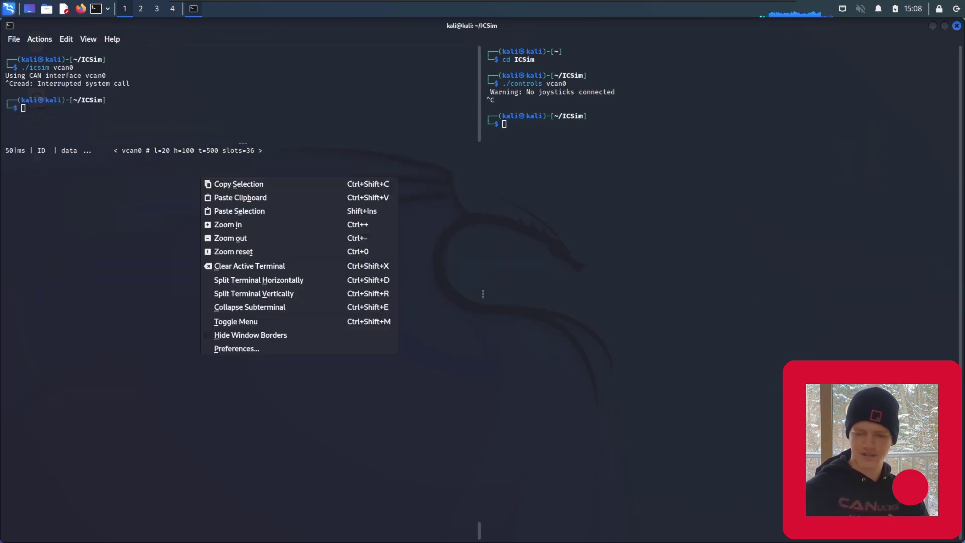
{"action": "left_click", "coordinate": [244, 146]}
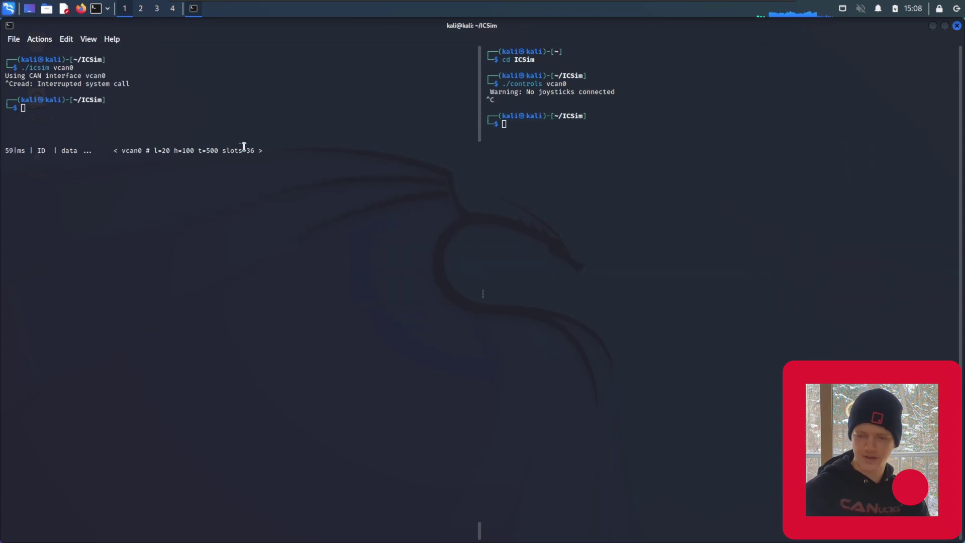
{"action": "left_click_drag", "start_coordinate": [244, 141], "coordinate": [243, 289]}
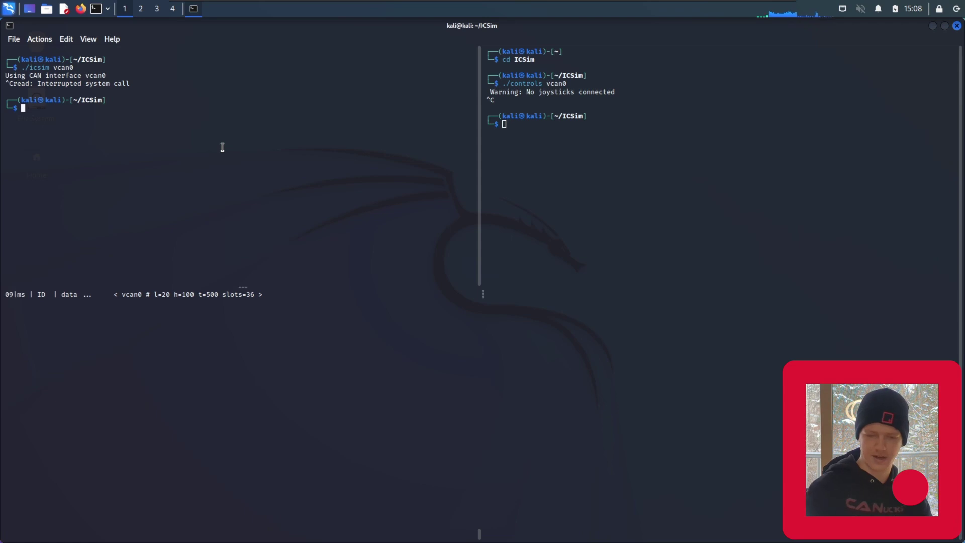
{"action": "type", "text": "./icsim -r"}
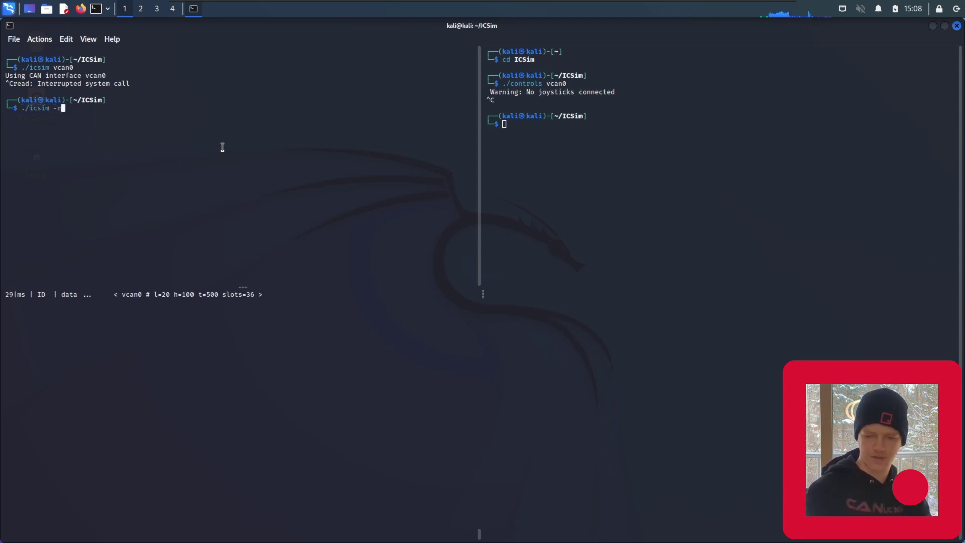
{"action": "type", "text": " vcan0"}
{"action": "key", "text": "Return"}
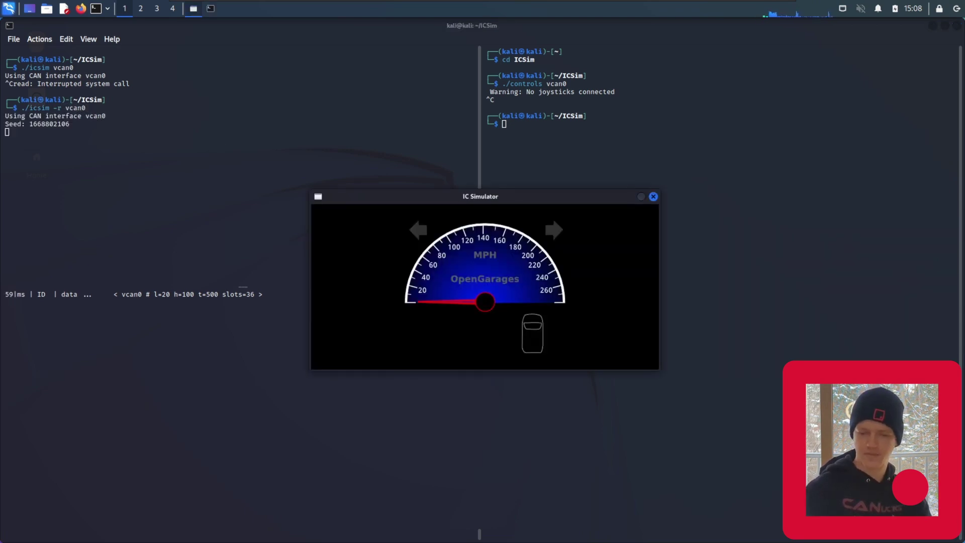
{"action": "left_click_drag", "start_coordinate": [30, 124], "coordinate": [73, 125]}
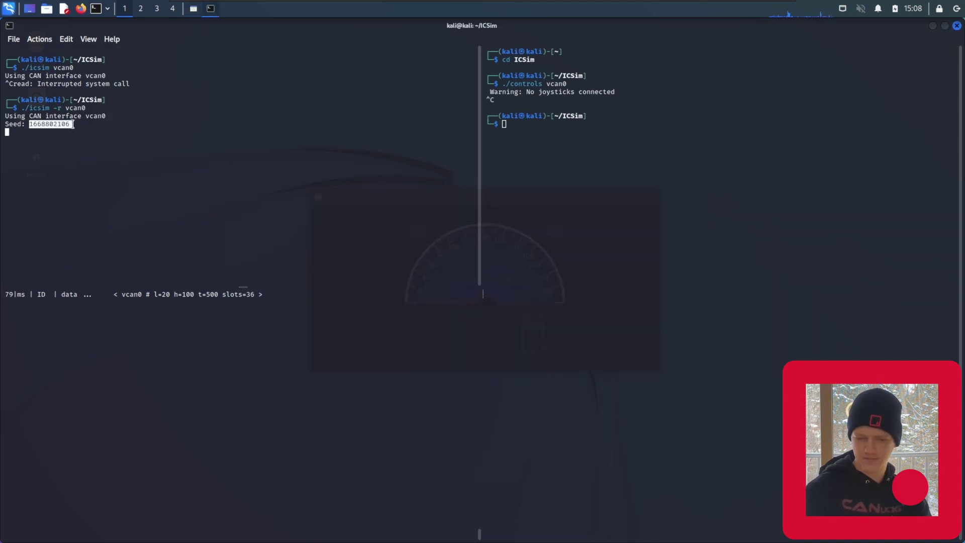
{"action": "right_click", "coordinate": [53, 124]}
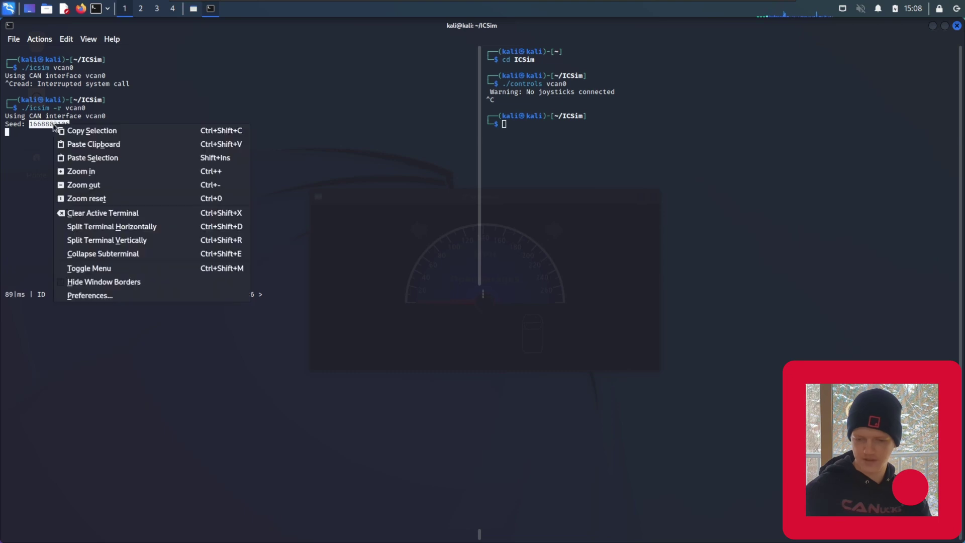
{"action": "left_click", "coordinate": [68, 130]}
{"action": "left_click", "coordinate": [614, 219]}
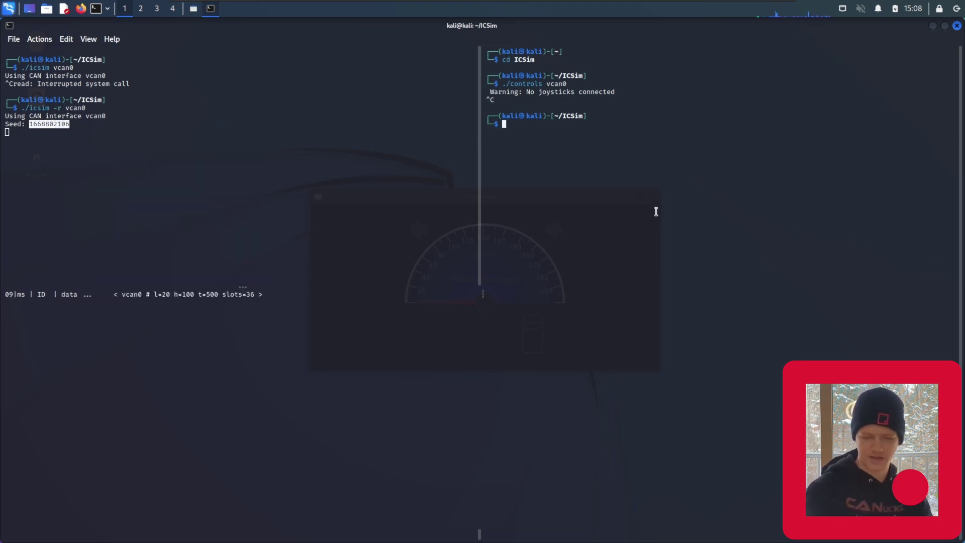
{"action": "type", "text": "./controls "}
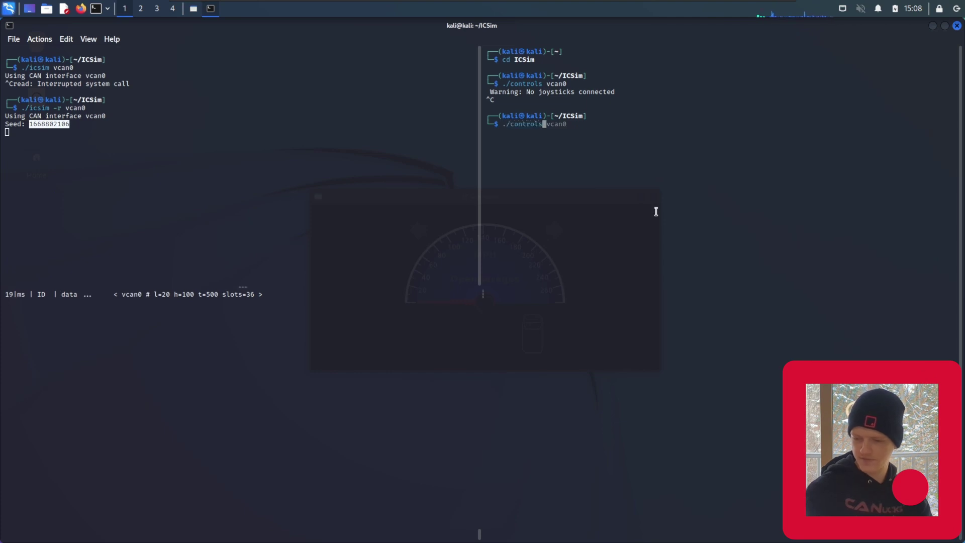
{"action": "type", "text": "vcan0"}
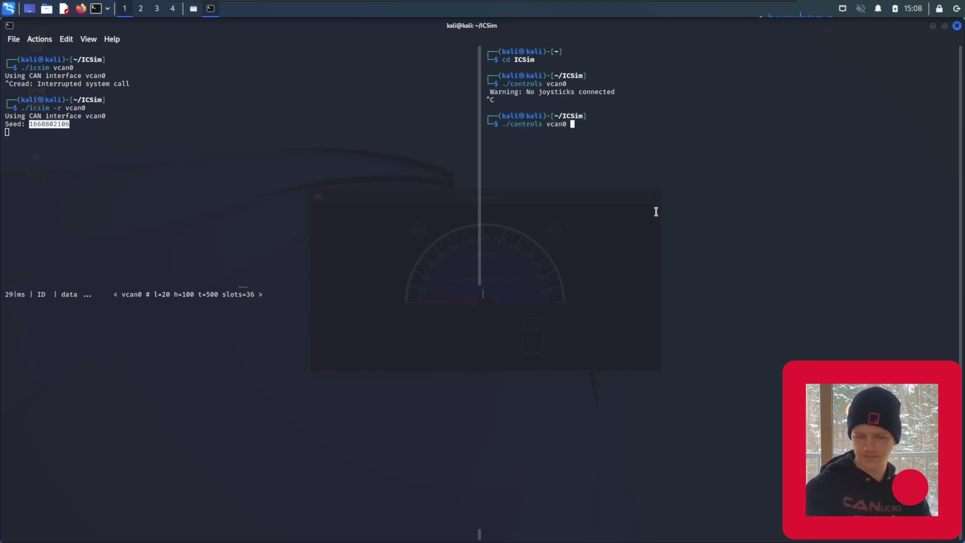
{"action": "key", "text": "Left"}
{"action": "key", "text": "Left"}
{"action": "key", "text": "Left"}
{"action": "key", "text": "Left"}
{"action": "key", "text": "Left"}
{"action": "key", "text": "Left"}
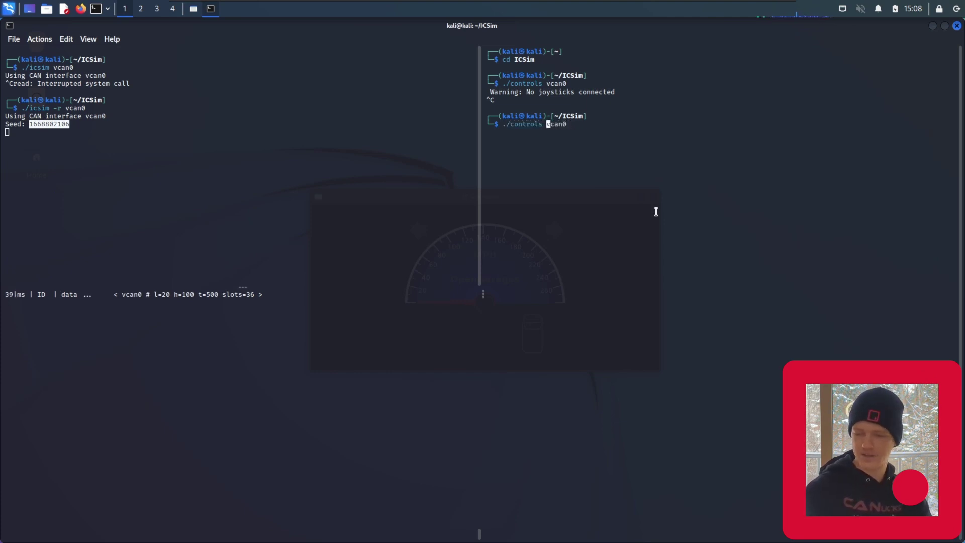
{"action": "type", "text": "-s"}
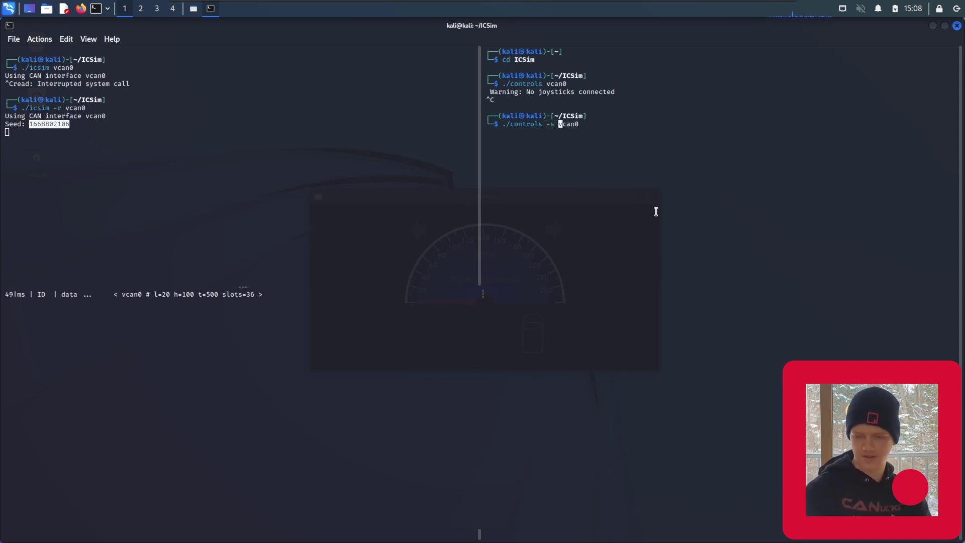
{"action": "right_click", "coordinate": [618, 173]}
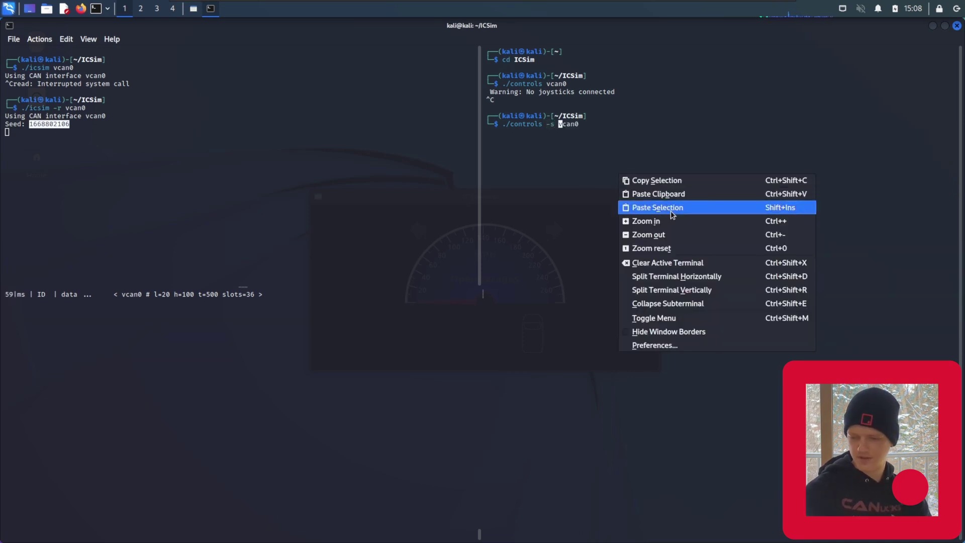
{"action": "left_click", "coordinate": [659, 194]}
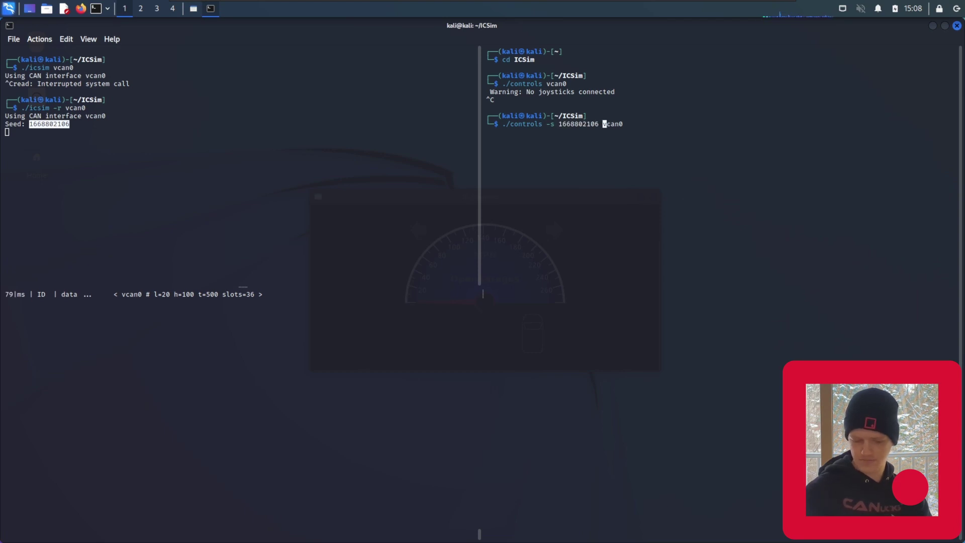
{"action": "key", "text": "Return"}
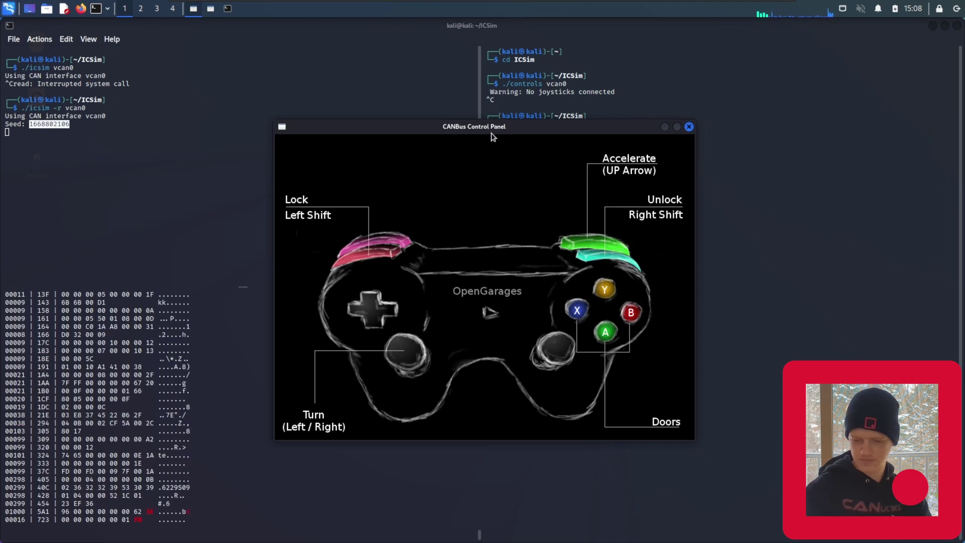
Move the control panel up-right, enlarge the sniffer pane, then raise the IC Simulator and control panel
{"action": "left_click_drag", "start_coordinate": [493, 132], "coordinate": [711, 76]}
{"action": "left_click", "coordinate": [222, 371]}
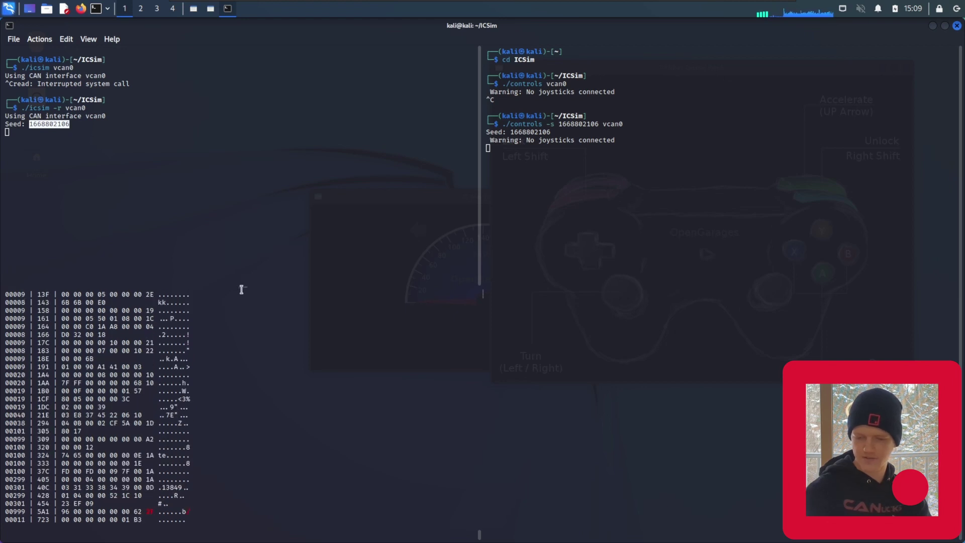
{"action": "left_click_drag", "start_coordinate": [241, 283], "coordinate": [277, 187]}
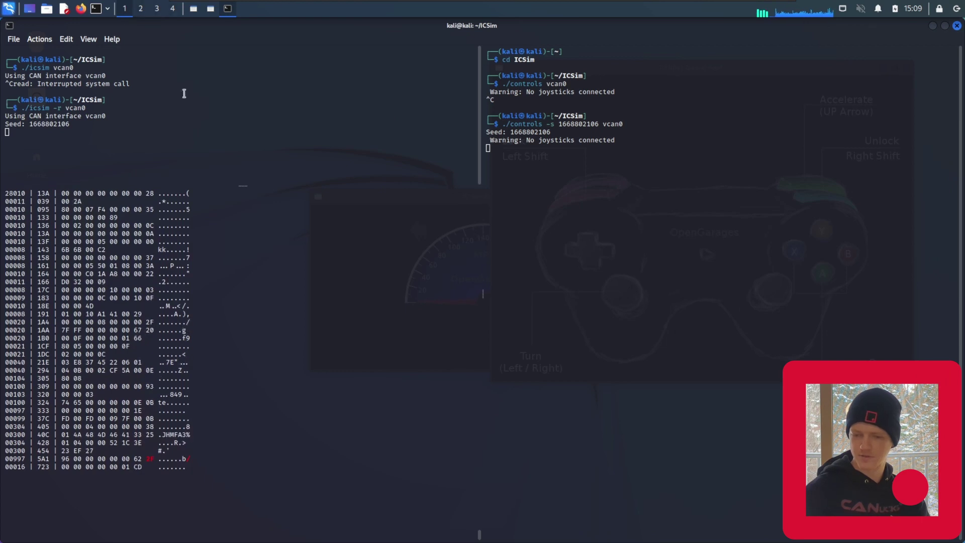
{"action": "left_click", "coordinate": [210, 8]}
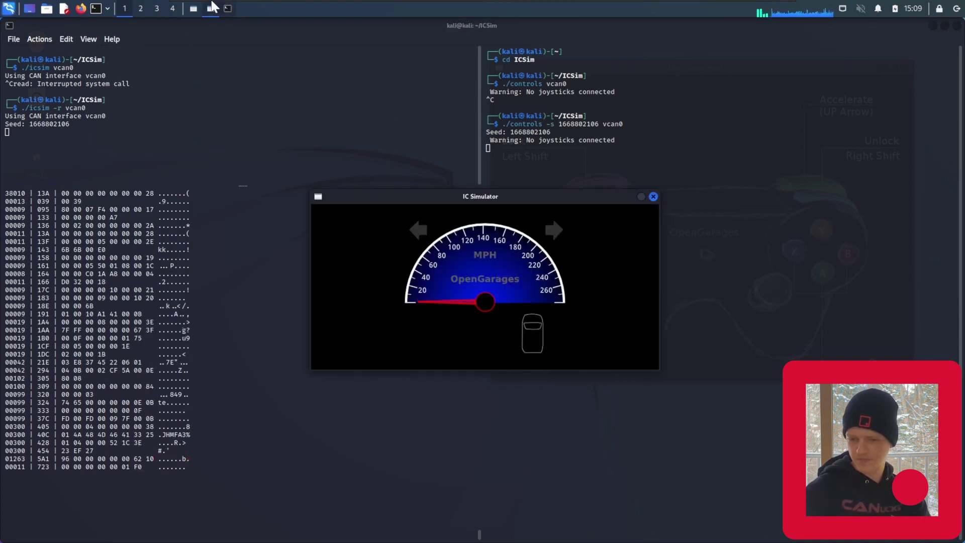
{"action": "left_click", "coordinate": [194, 8]}
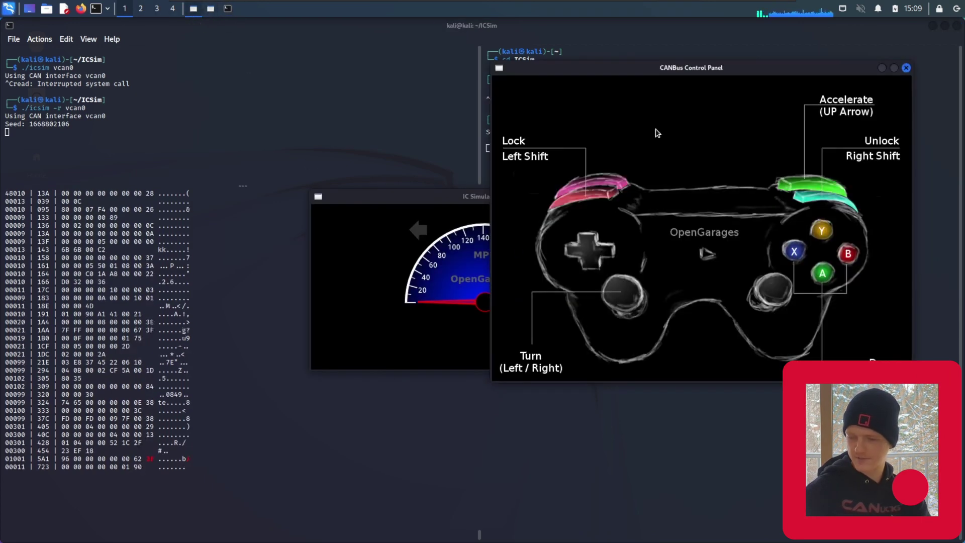
Accelerate the car and flash the left turn signal while cansniffer highlights ID 5A1
{"action": "key", "text": "Up"}
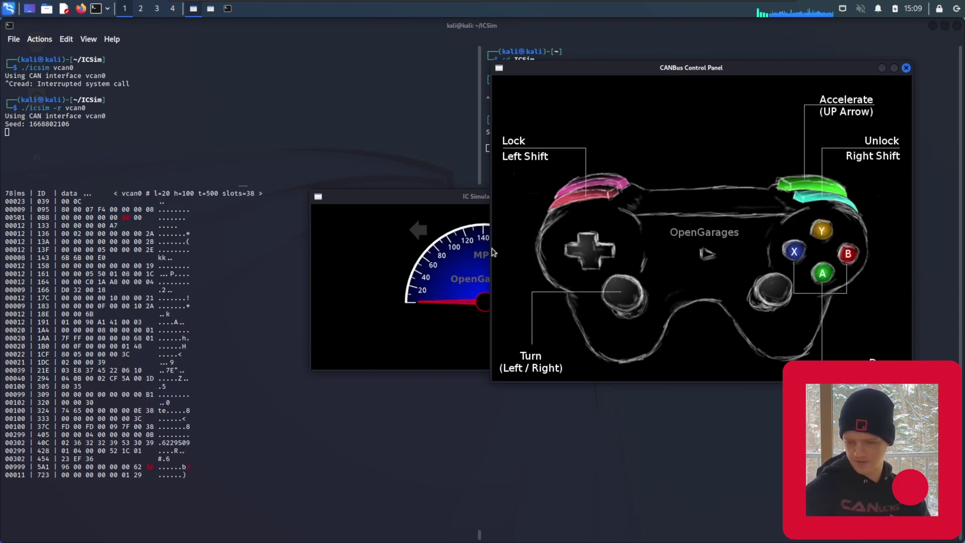
{"action": "key", "text": "Left"}
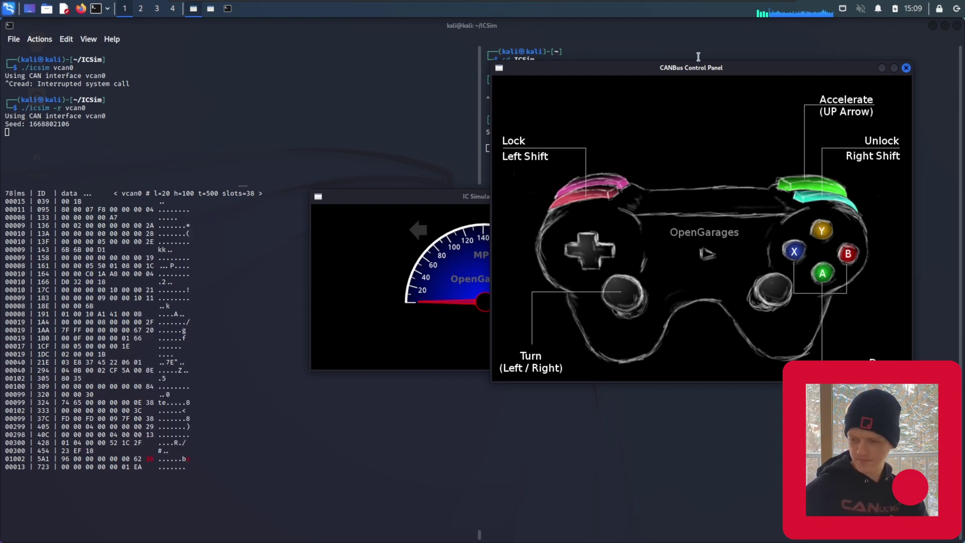
Stop the running controls and ICSim programs and clear the left pane
{"action": "left_click", "coordinate": [720, 41]}
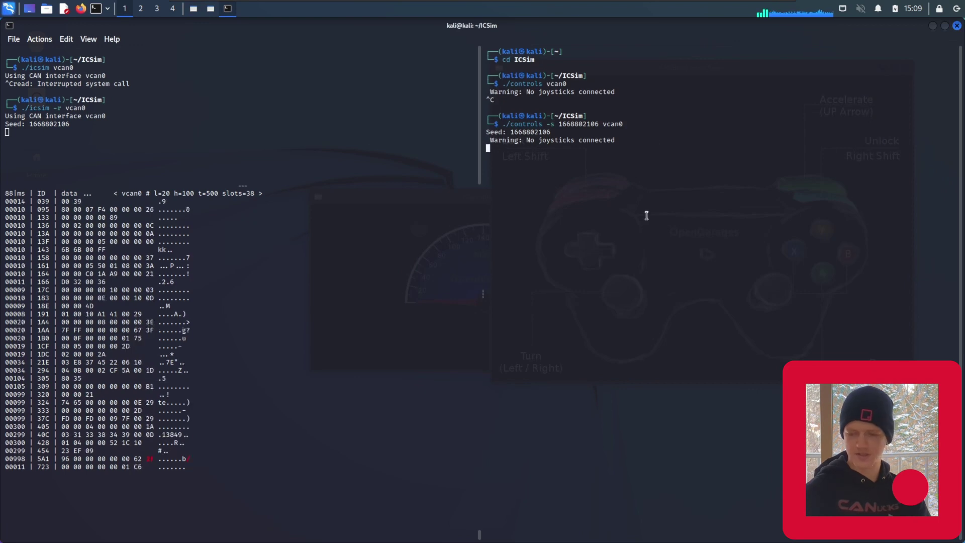
{"action": "key", "text": "ctrl+c"}
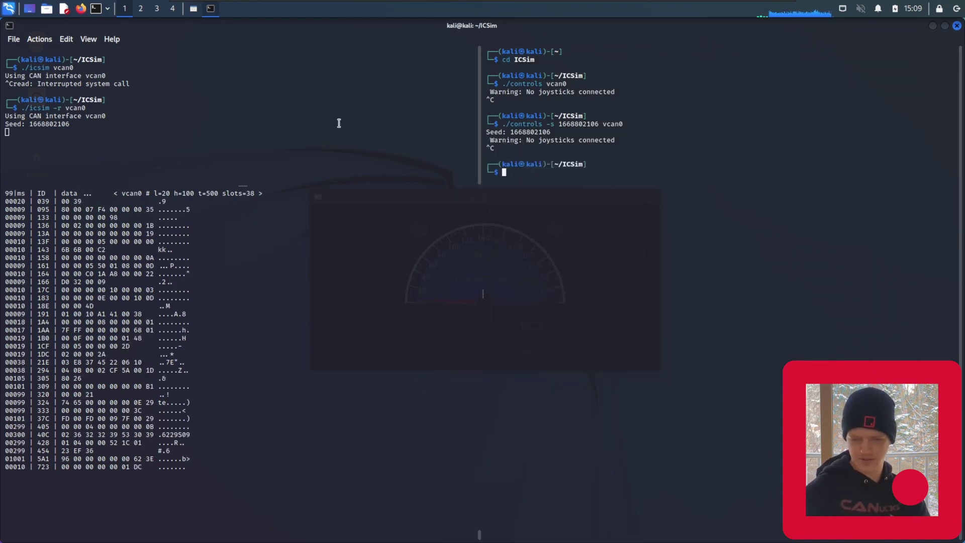
{"action": "left_click", "coordinate": [339, 123]}
{"action": "key", "text": "ctrl+c"}
{"action": "type", "text": "clear"}
{"action": "key", "text": "Return"}
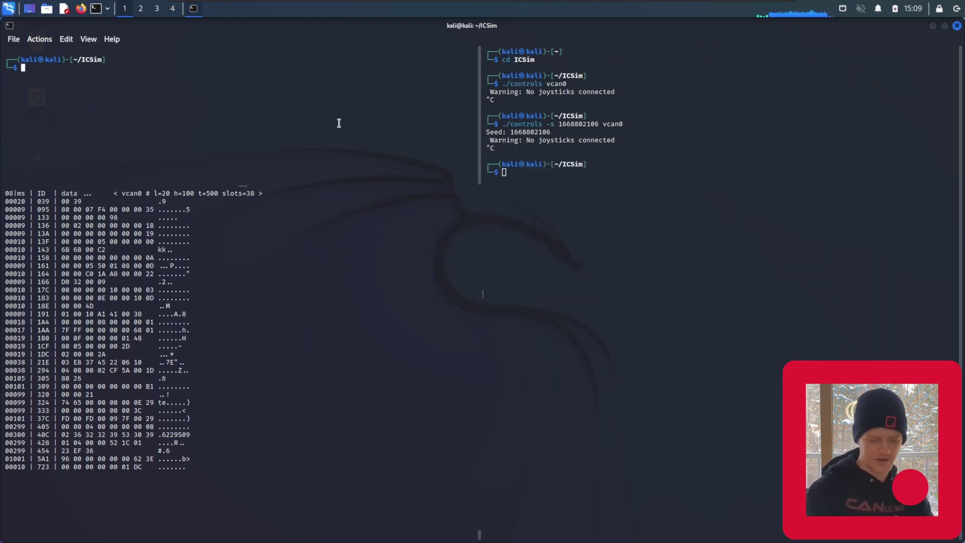
Show the usage options of ./icsim and ./controls, then prepare './icsim -r vcan0' in the left pane
{"action": "type", "text": "./"}
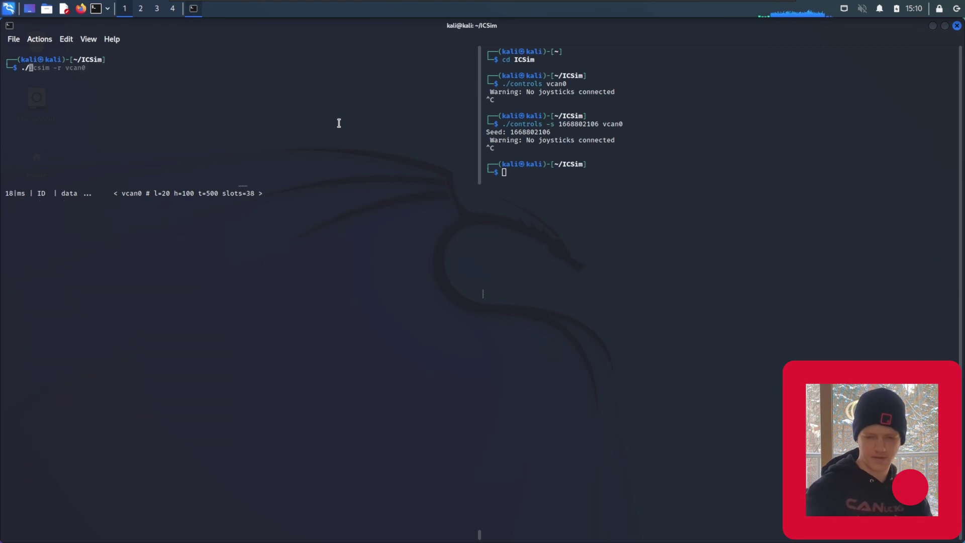
{"action": "type", "text": "icsim"}
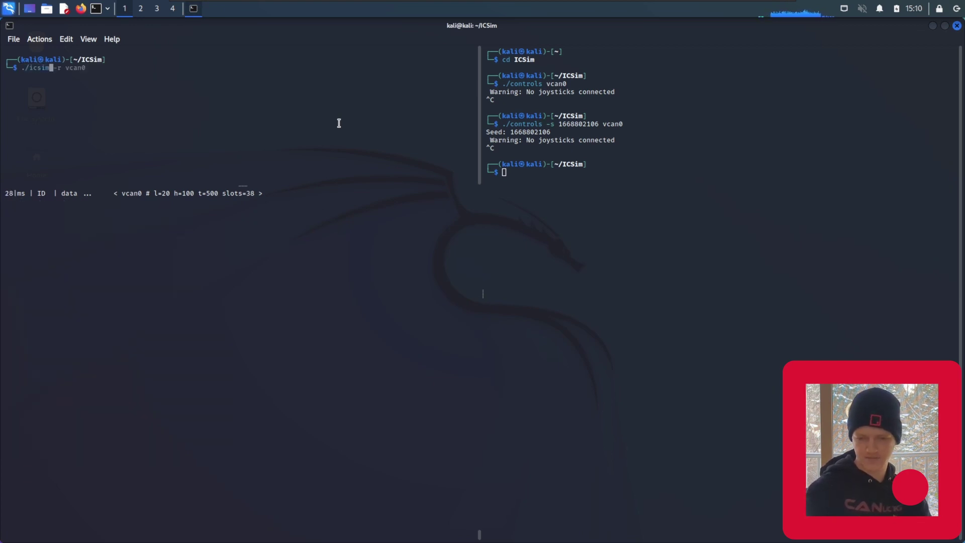
{"action": "key", "text": "Return"}
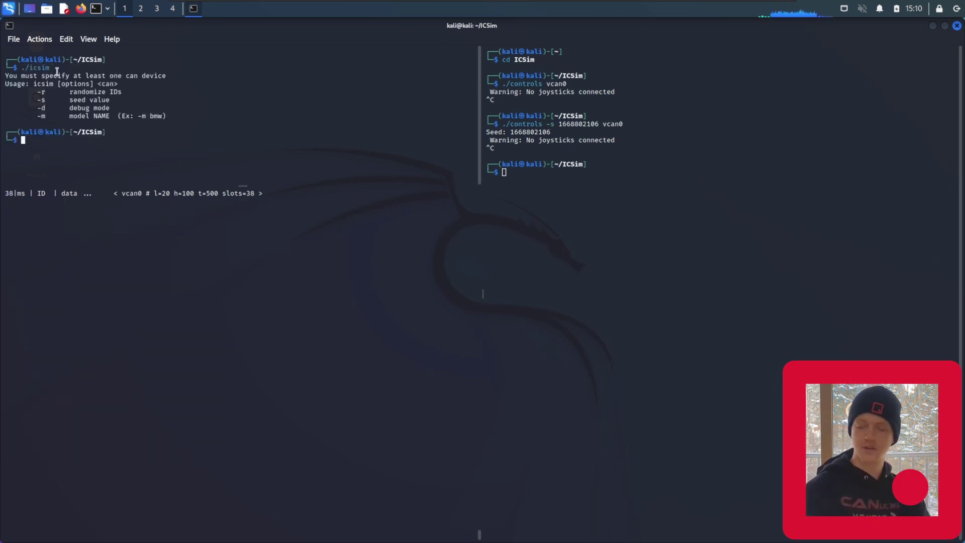
{"action": "left_click", "coordinate": [601, 293]}
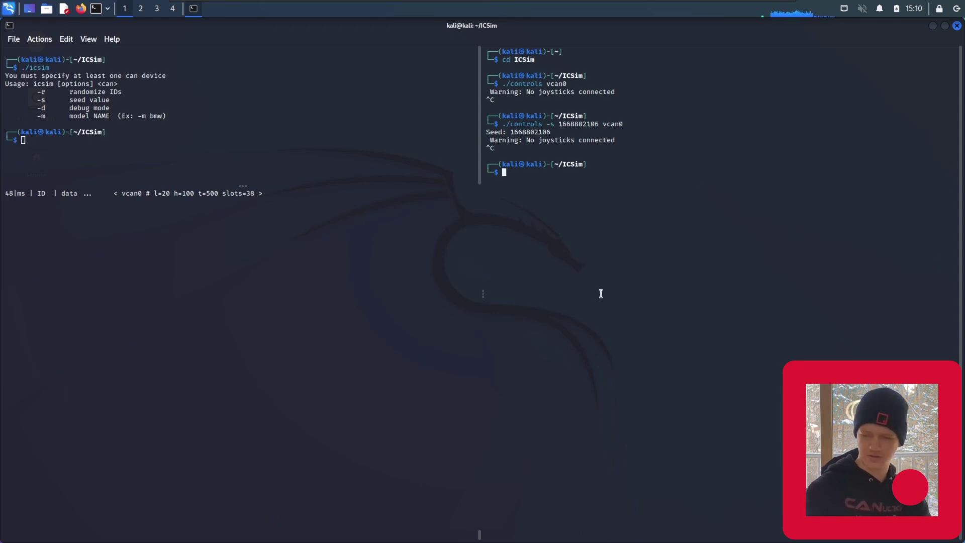
{"action": "type", "text": "./controls"}
{"action": "key", "text": "Return"}
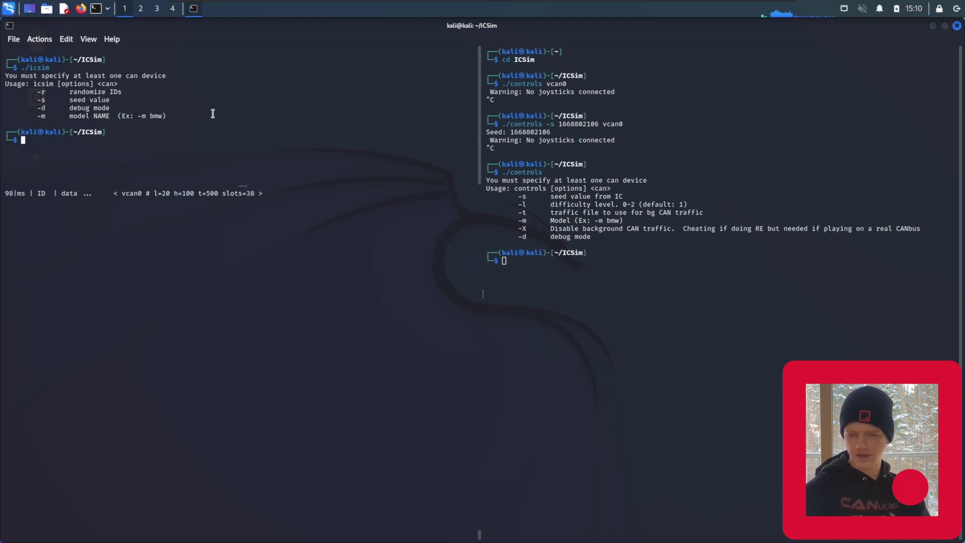
{"action": "key", "text": "Up"}
{"action": "type", "text": "-r vcan0"}
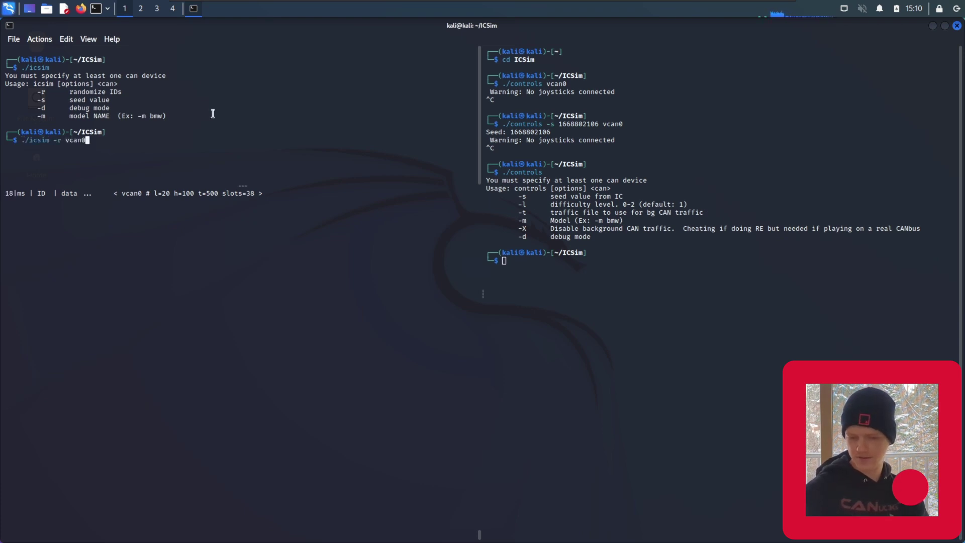
{"action": "key", "text": "Return"}
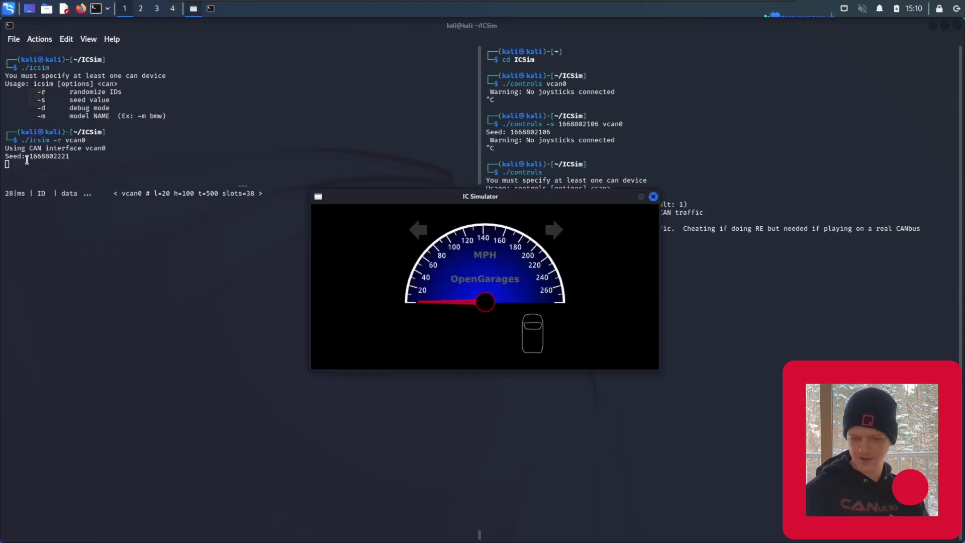
{"action": "left_click", "coordinate": [30, 159]}
{"action": "left_click_drag", "start_coordinate": [29, 156], "coordinate": [70, 157]}
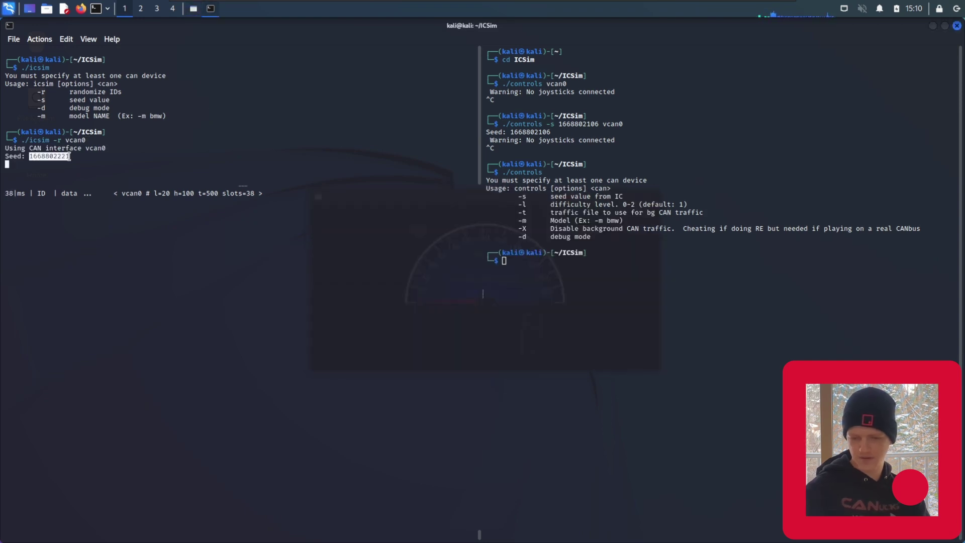
{"action": "right_click", "coordinate": [64, 160]}
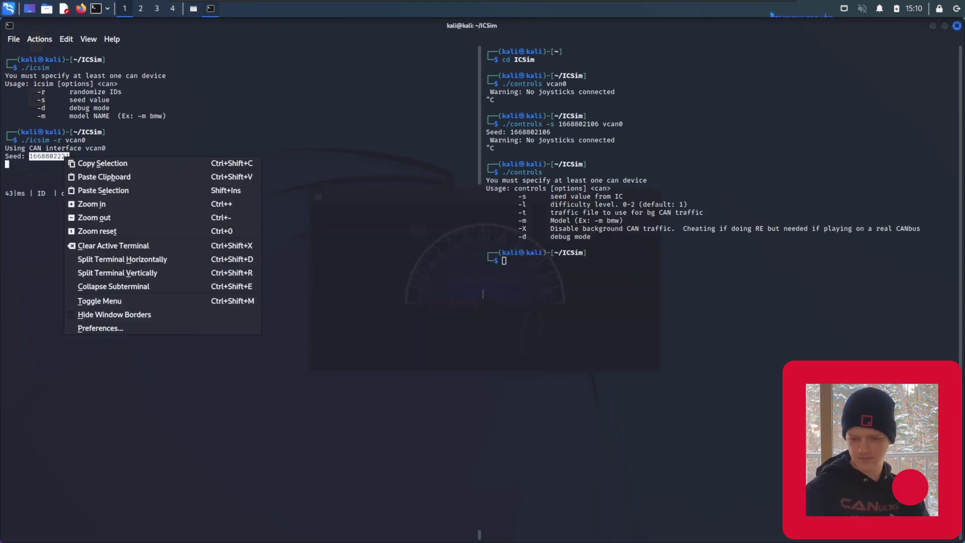
{"action": "left_click", "coordinate": [118, 165]}
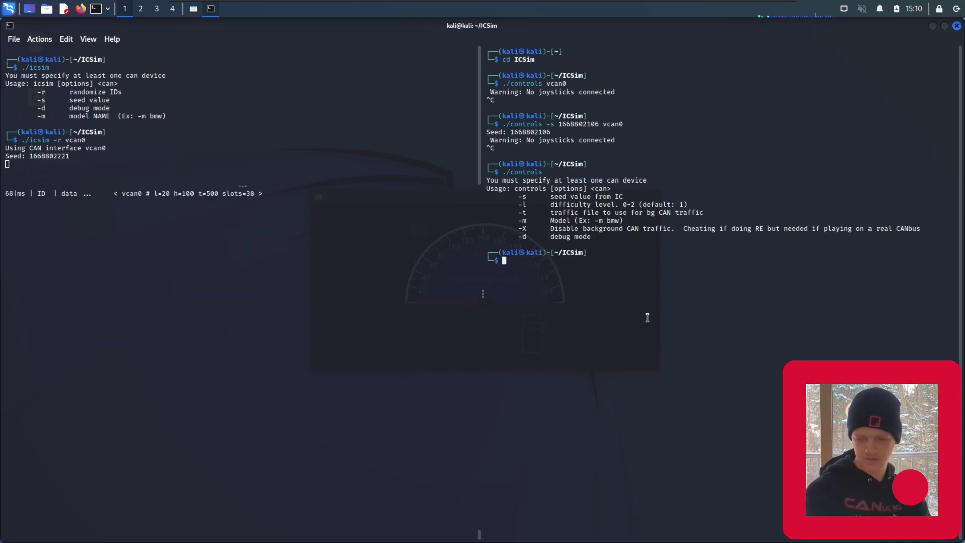
{"action": "type", "text": "./controls"}
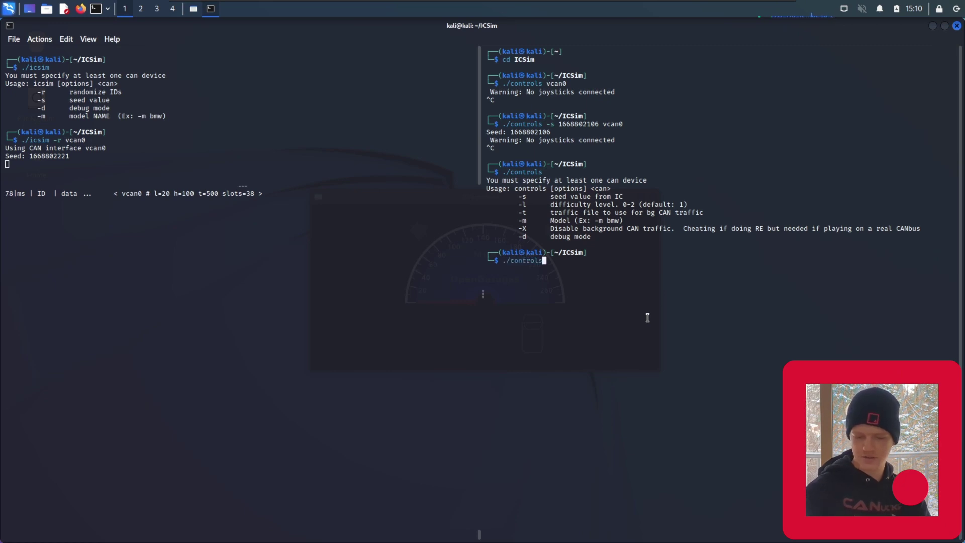
{"action": "type", "text": " -s"}
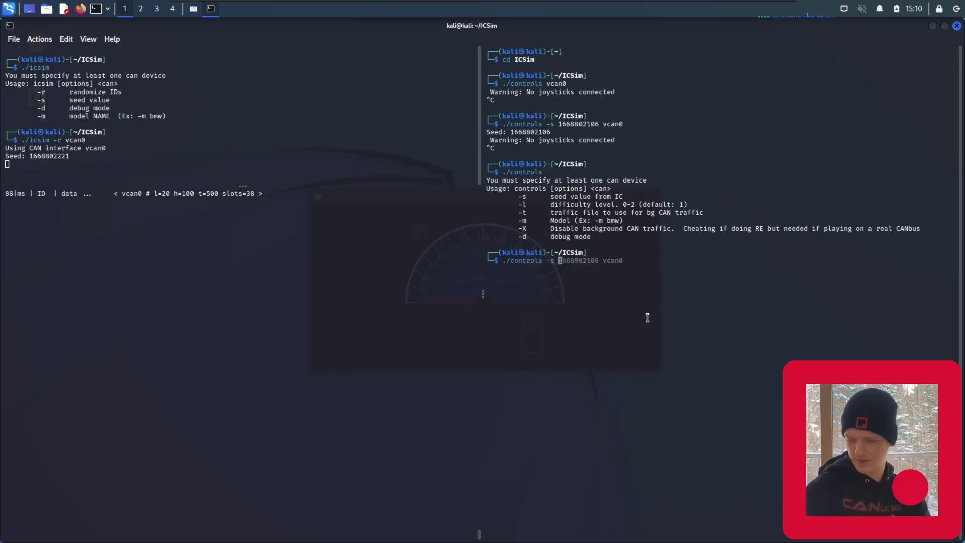
{"action": "right_click", "coordinate": [623, 260]}
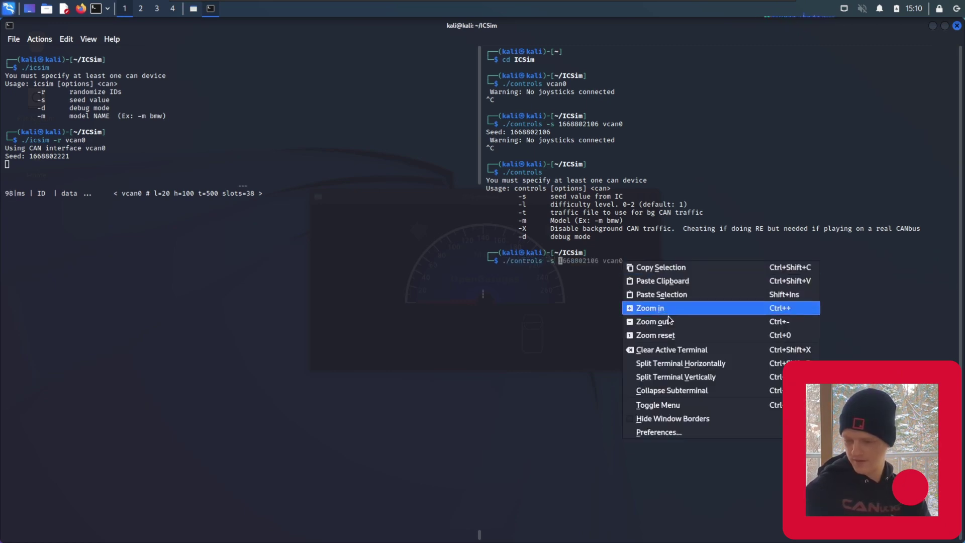
{"action": "left_click", "coordinate": [692, 280]}
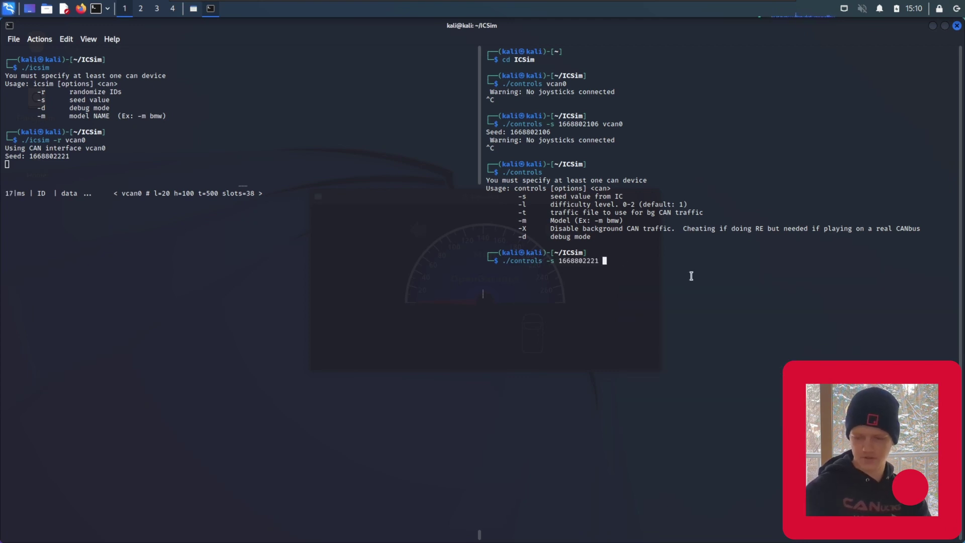
{"action": "type", "text": "-l2"}
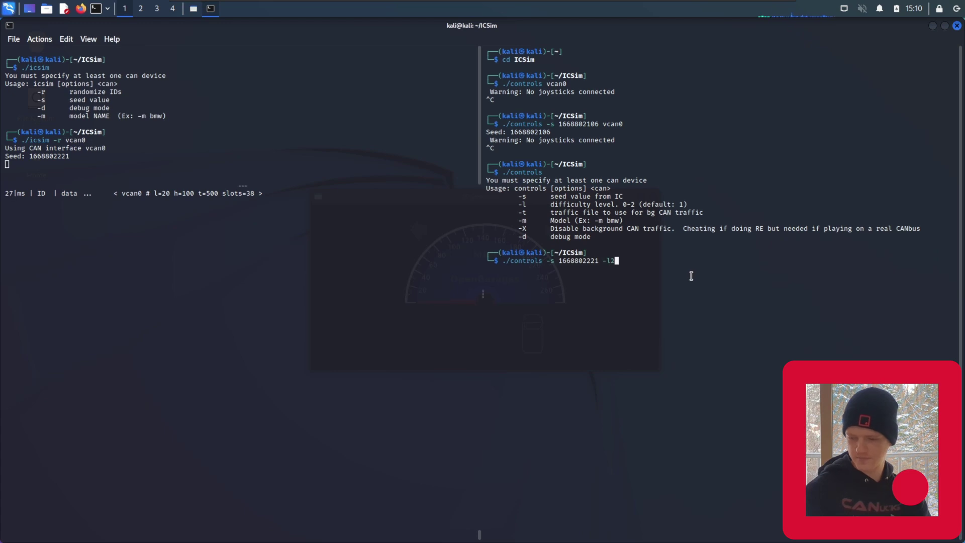
{"action": "type", "text": " v"}
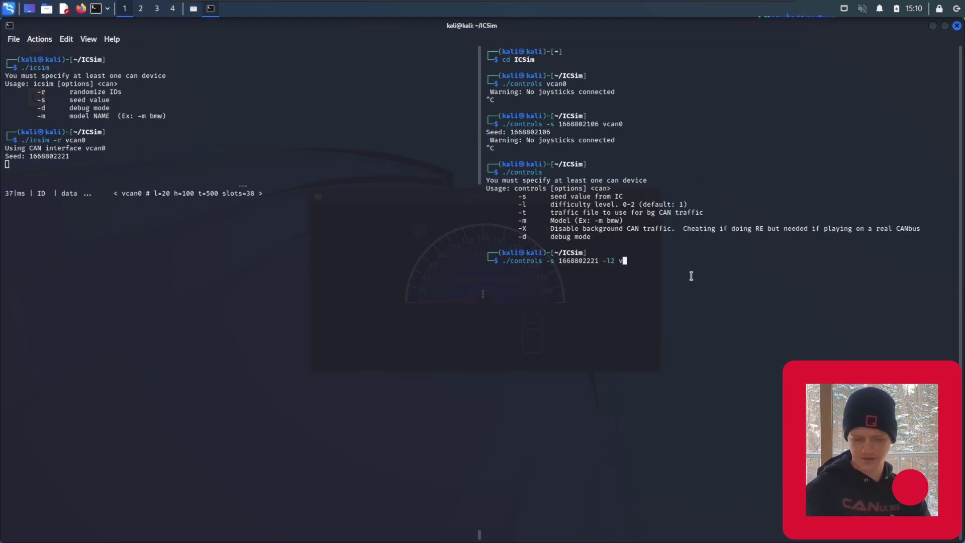
{"action": "type", "text": "can0"}
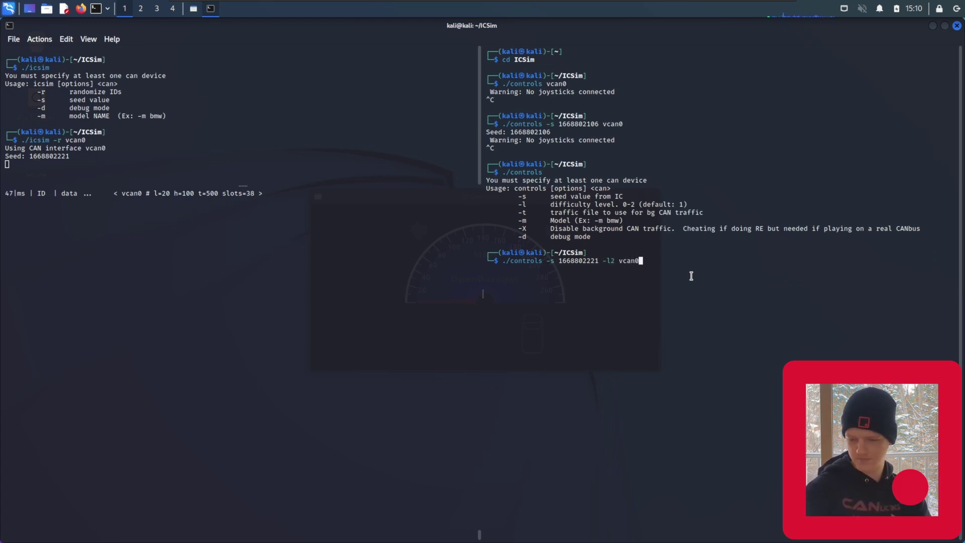
{"action": "key", "text": "Return"}
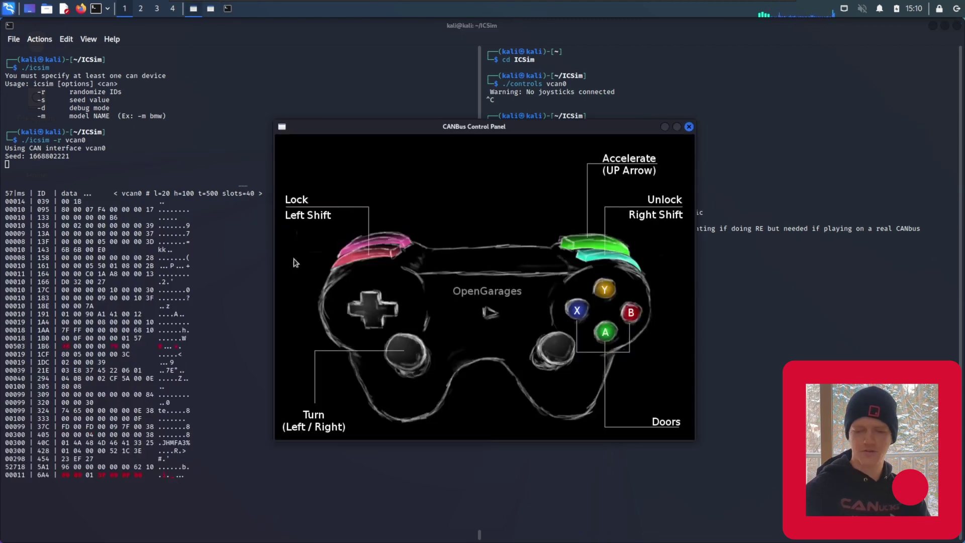
Raise the IC Simulator and CANBus Control Panel, moving the control panel right beside the speedometer
{"action": "left_click", "coordinate": [117, 338]}
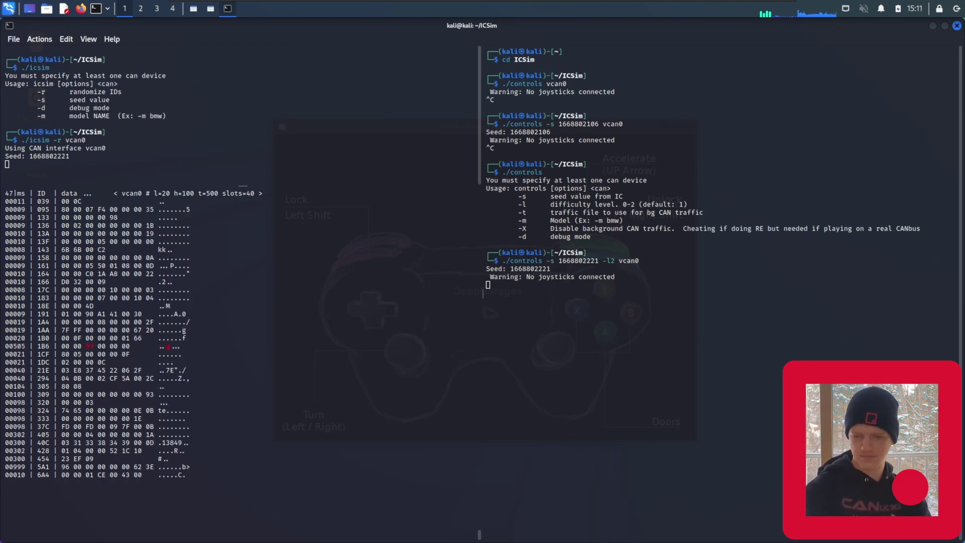
{"action": "left_click", "coordinate": [211, 10]}
{"action": "left_click", "coordinate": [194, 9]}
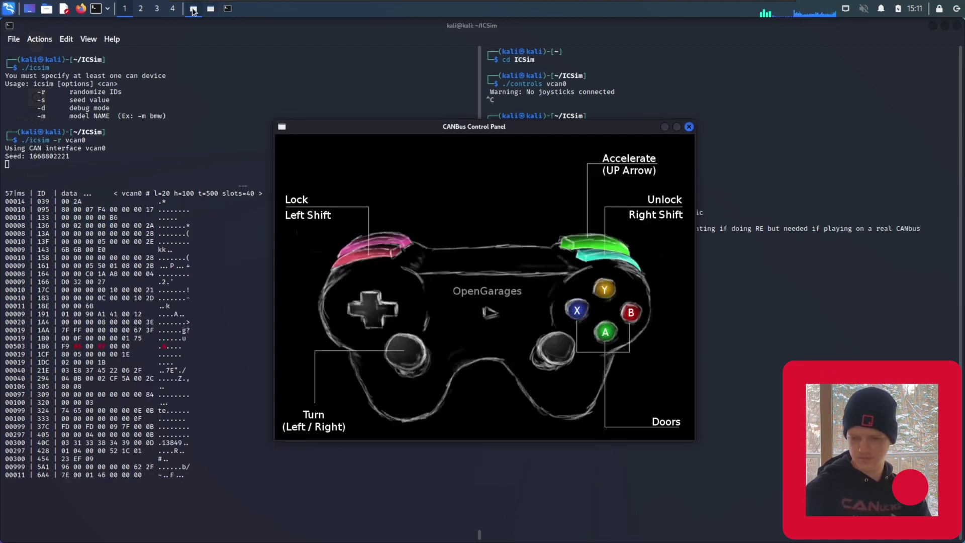
{"action": "left_click_drag", "start_coordinate": [495, 129], "coordinate": [794, 124]}
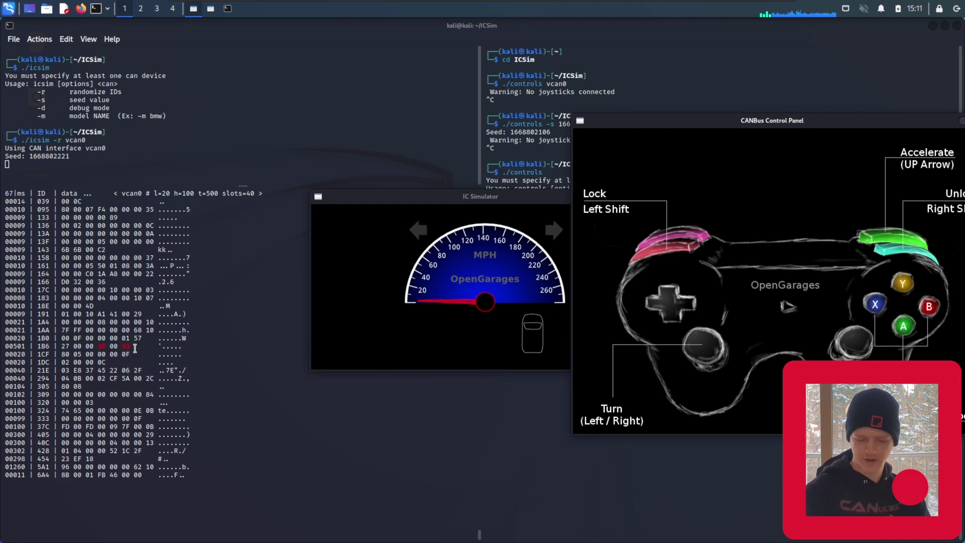
Switch on the right blinker and accelerate in steps of about 20 MPH to 100 MPH
{"action": "key", "text": "Right"}
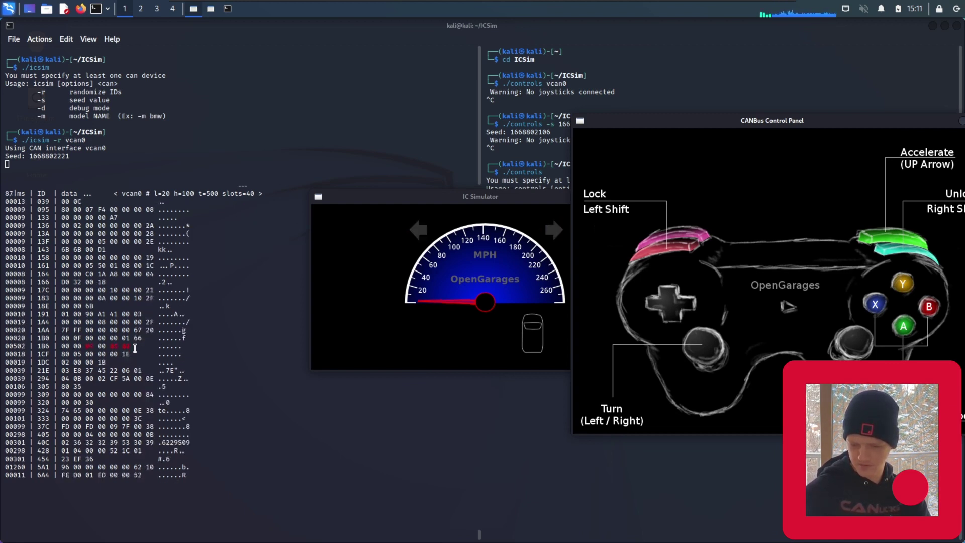
{"action": "key", "text": "Up"}
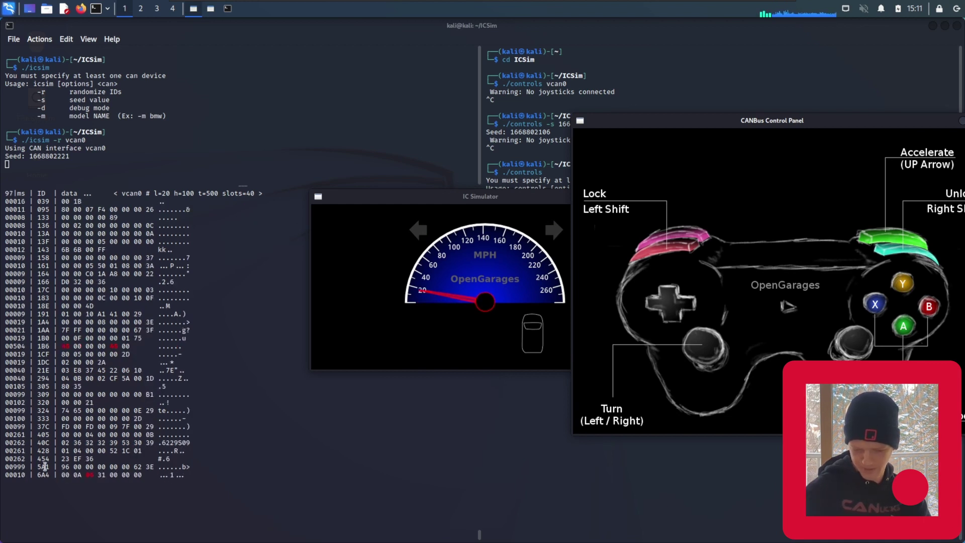
{"action": "key", "text": "Up"}
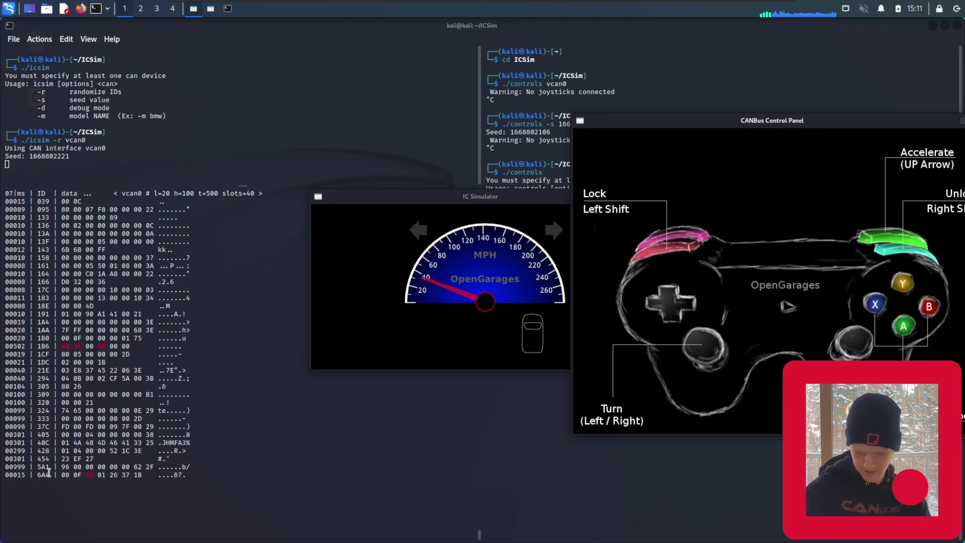
{"action": "key", "text": "Up"}
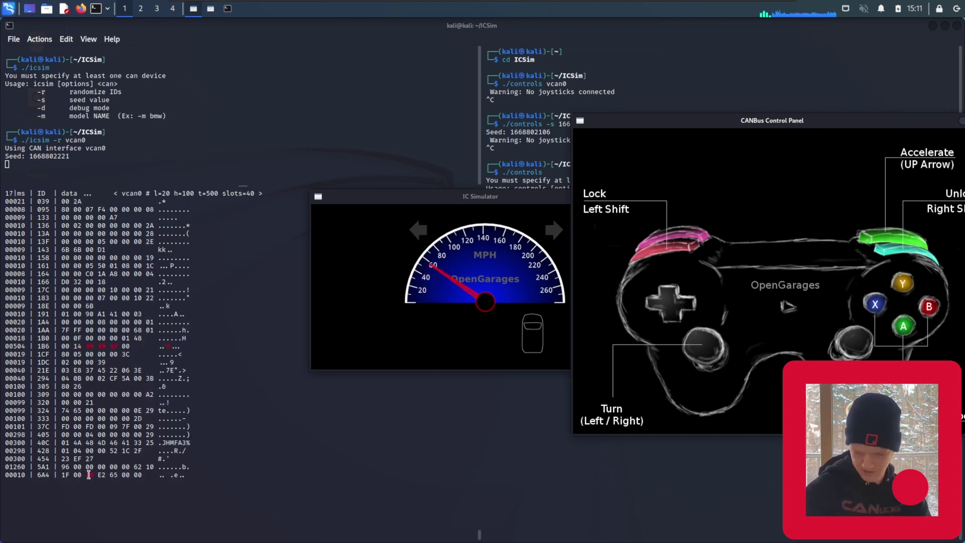
{"action": "key", "text": "Up"}
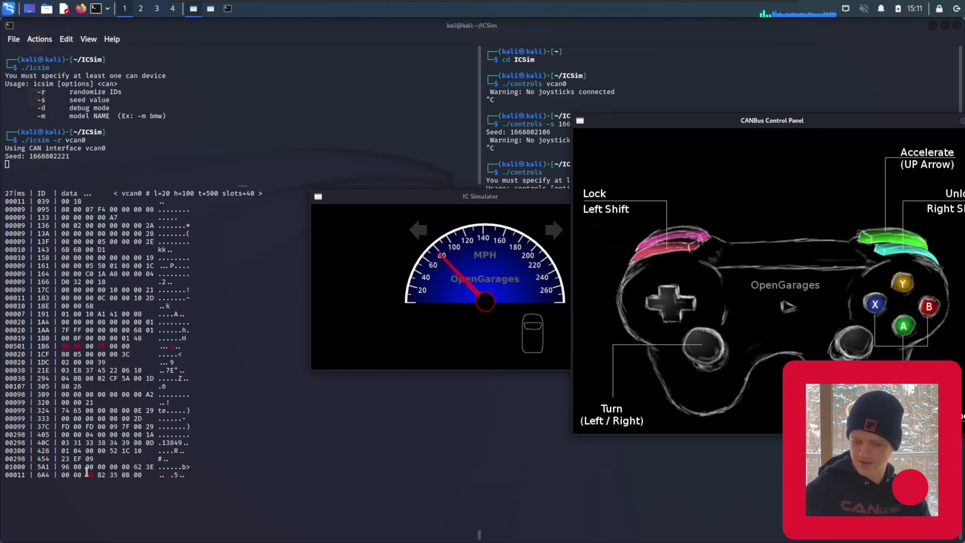
{"action": "key", "text": "Up"}
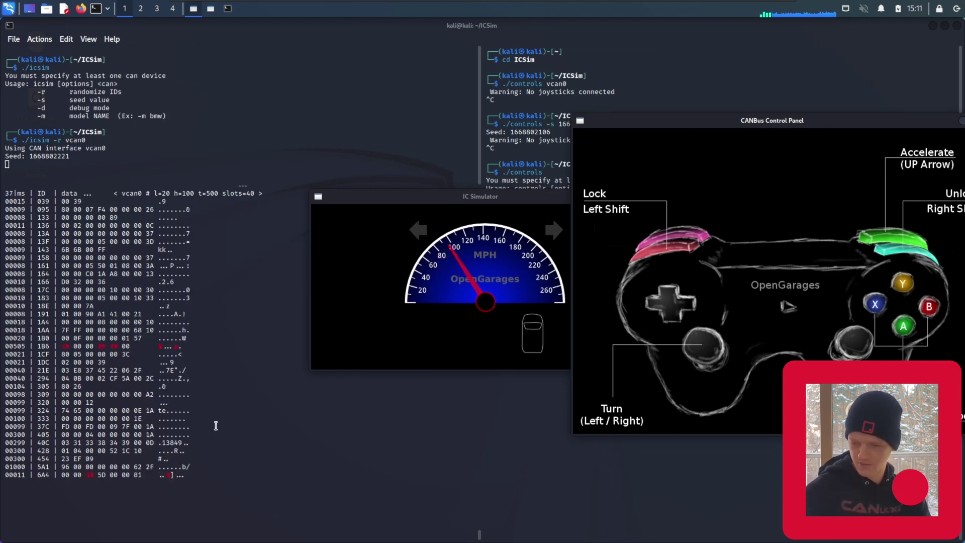